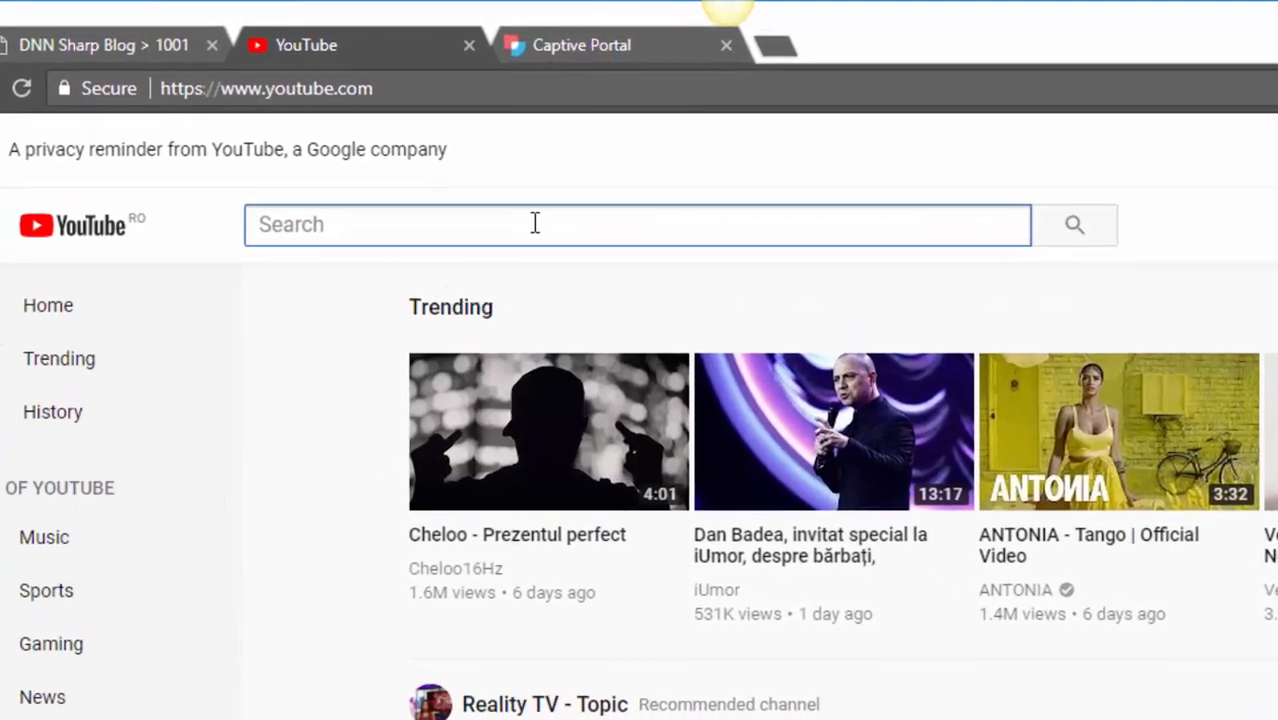
# Step: Search YouTube for 'dnnsharp', then switch to the Captive Portal test page
pyautogui.write('dnnsha')
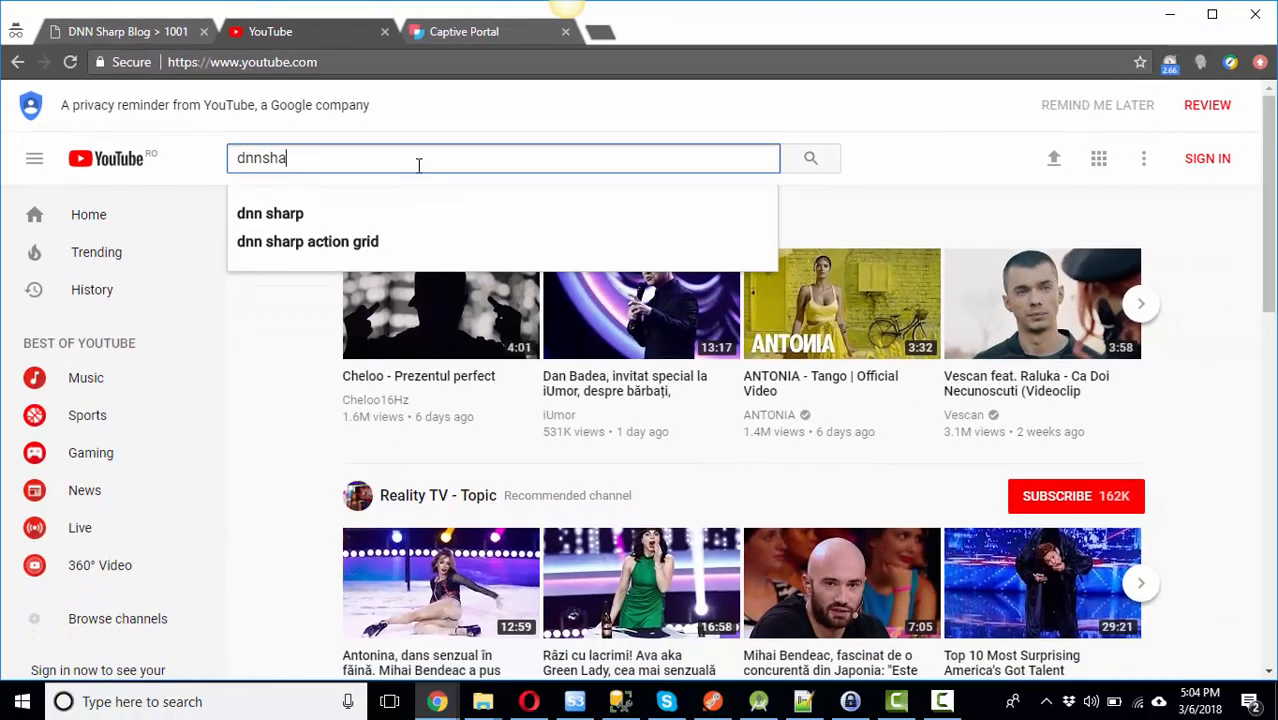
pyautogui.write('rp')
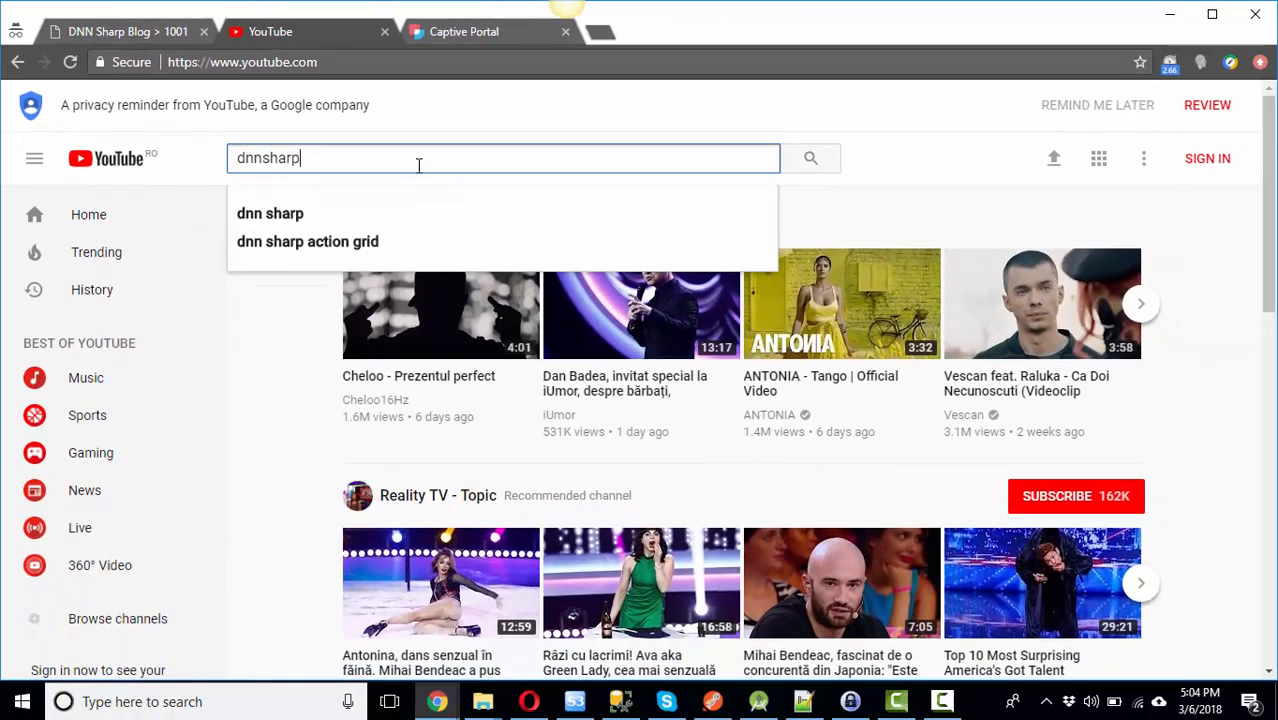
pyautogui.press('Return')
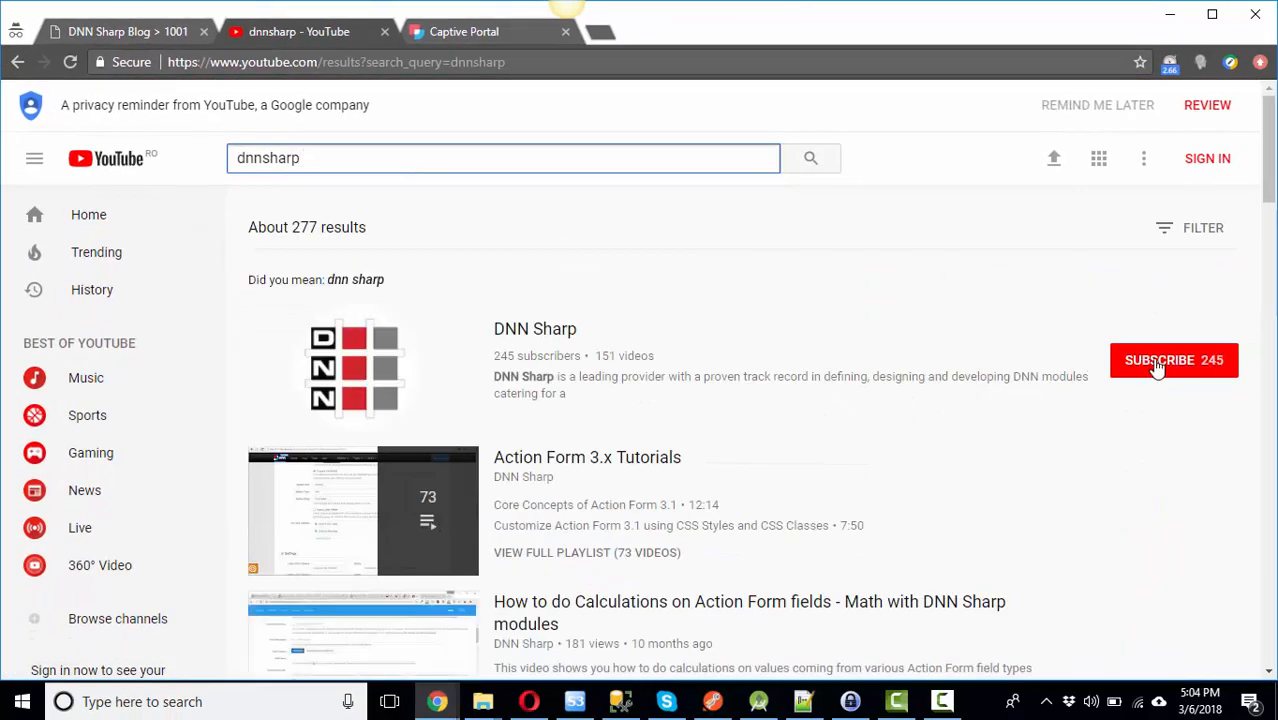
pyautogui.click(477, 37)
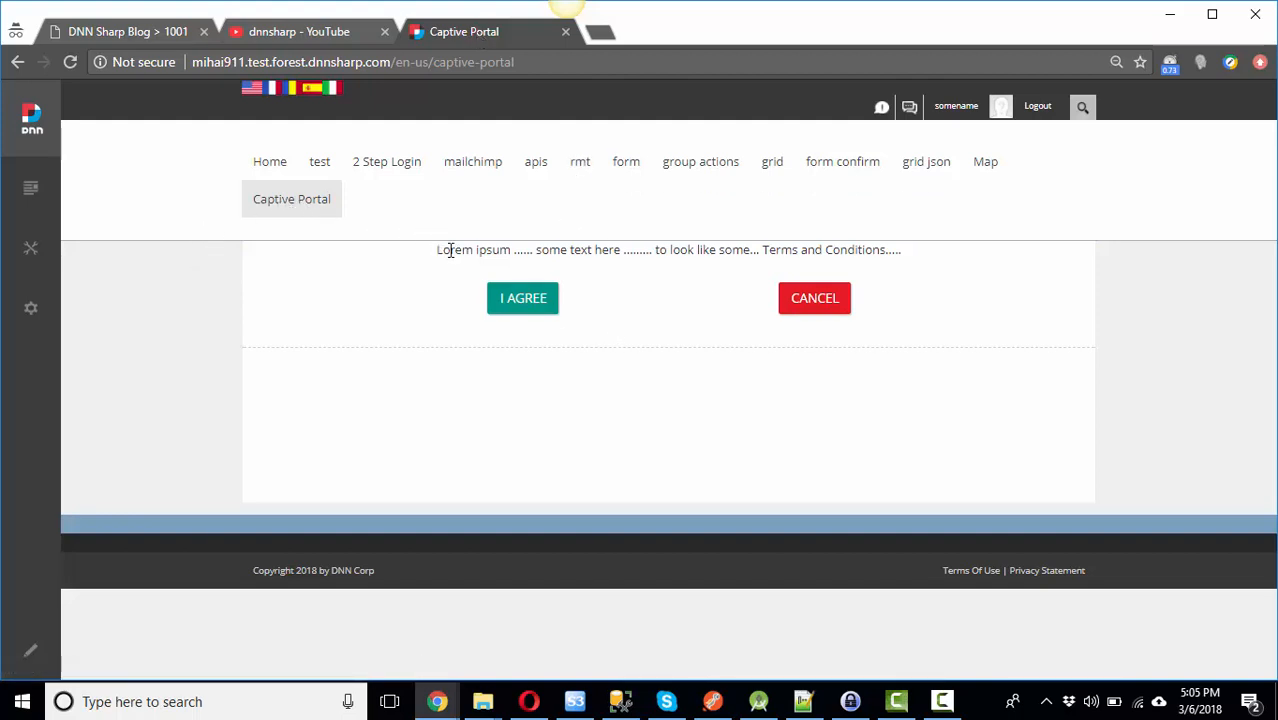
pyautogui.moveTo(437, 252); pyautogui.dragTo(912, 259)
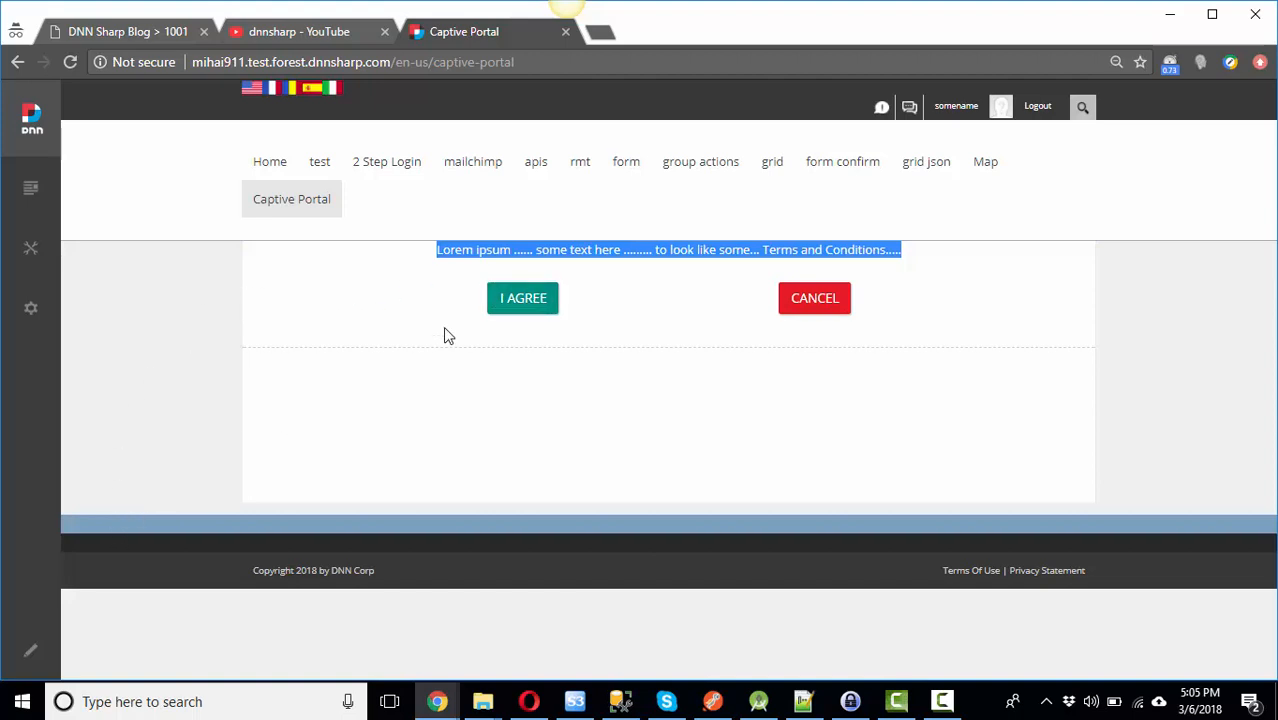
# Step: Put the Captive Portal page into edit mode and open the Action Form manager full screen
pyautogui.click(44, 651)
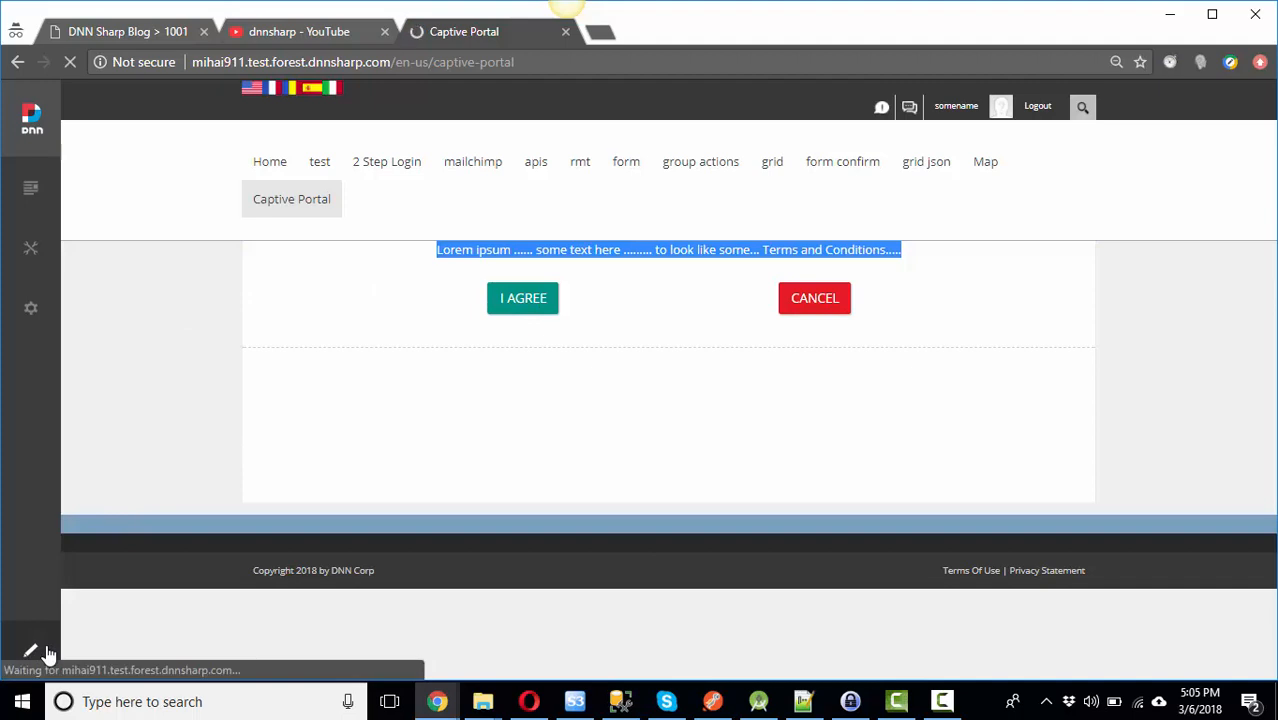
pyautogui.moveTo(967, 286)
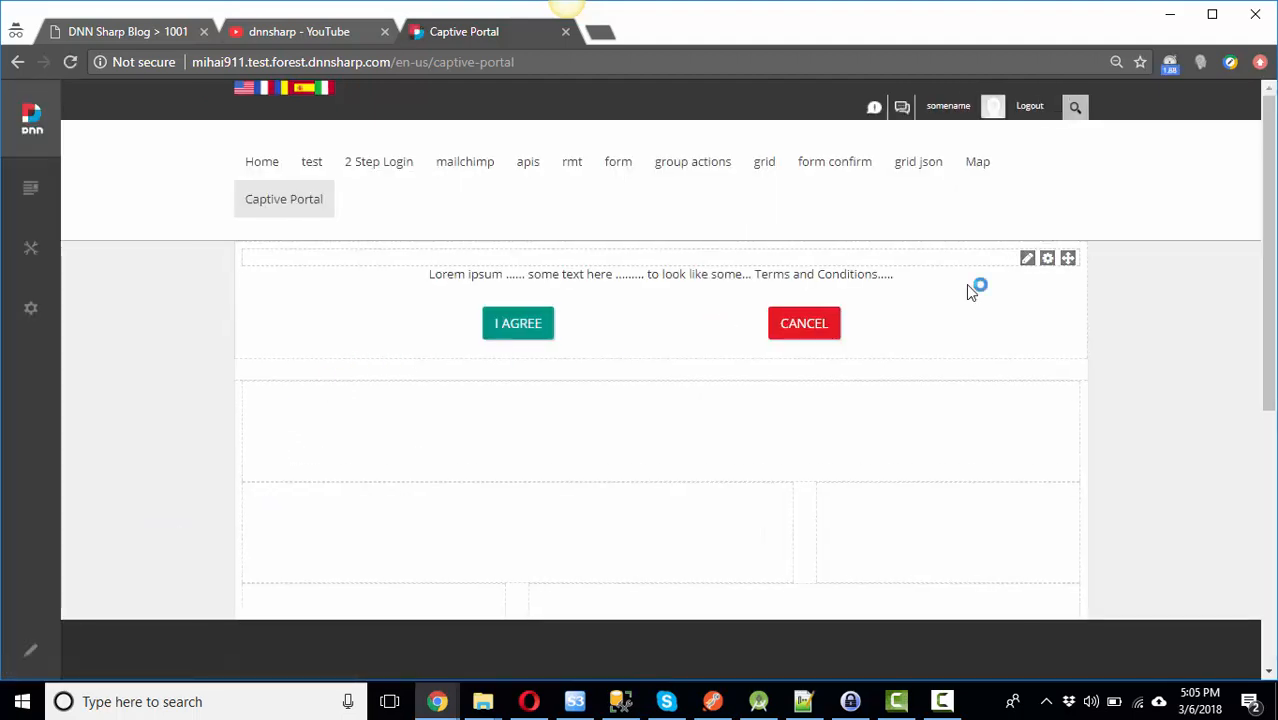
pyautogui.moveTo(1026, 260)
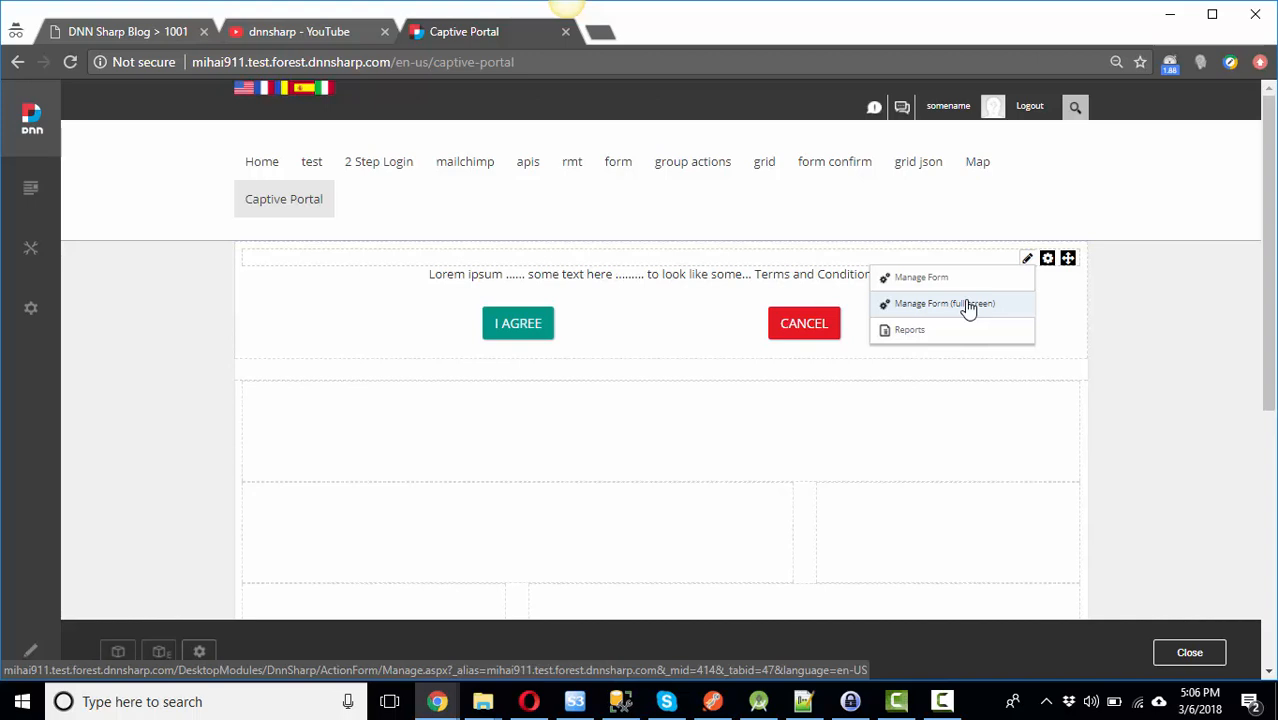
pyautogui.click(926, 314)
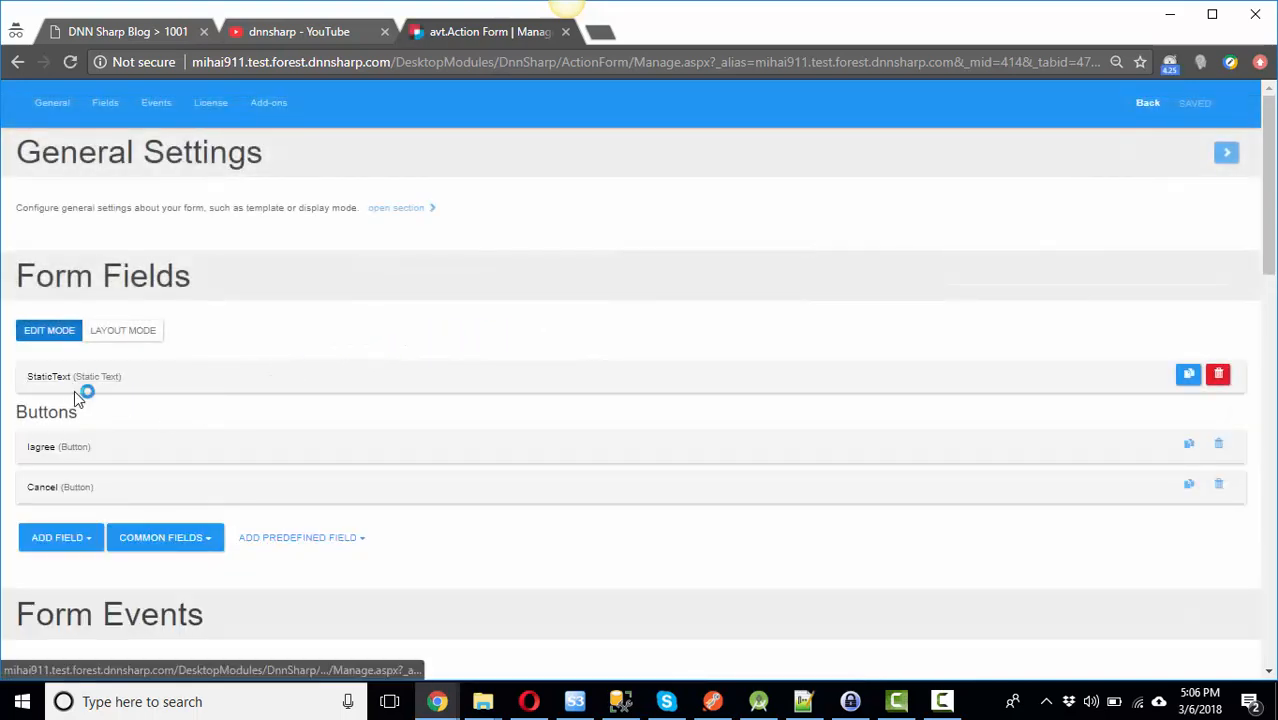
# Step: Inspect the Cancel button, then expand the Iagree button down to its On Click Handler actions
pyautogui.scroll(-1, 72, 405)
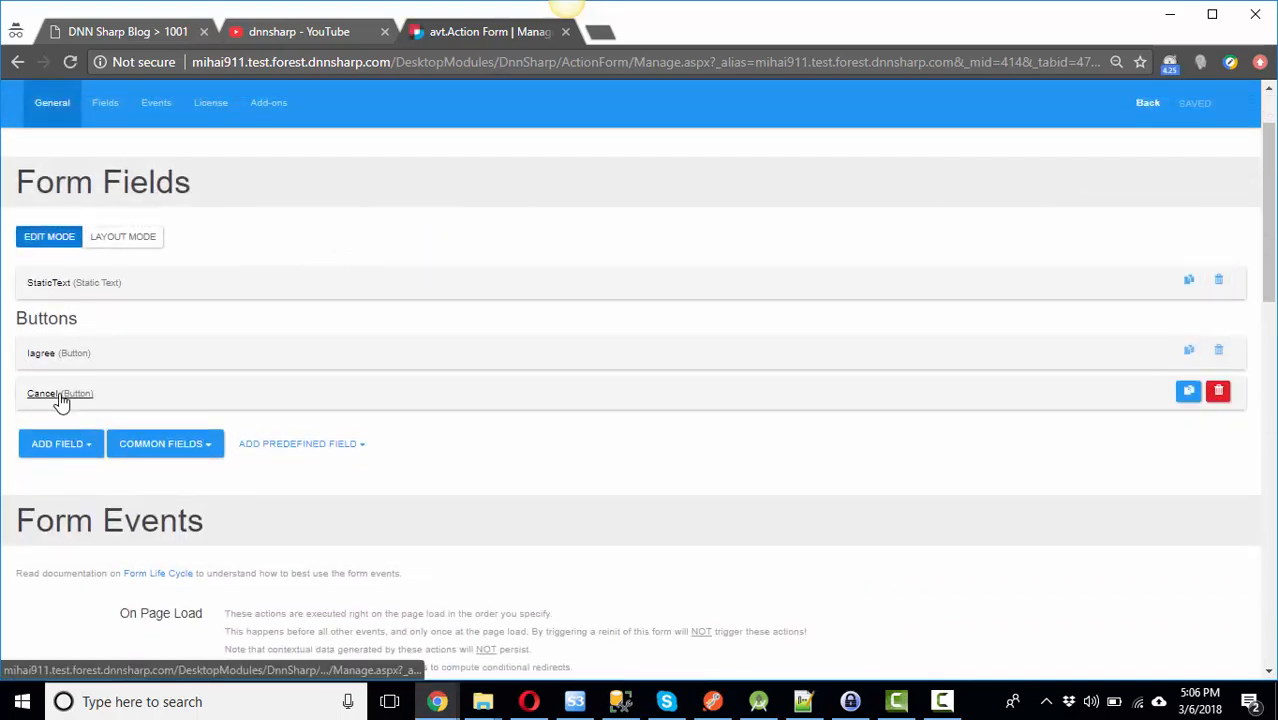
pyautogui.click(69, 400)
pyautogui.scroll(-8, 337, 450)
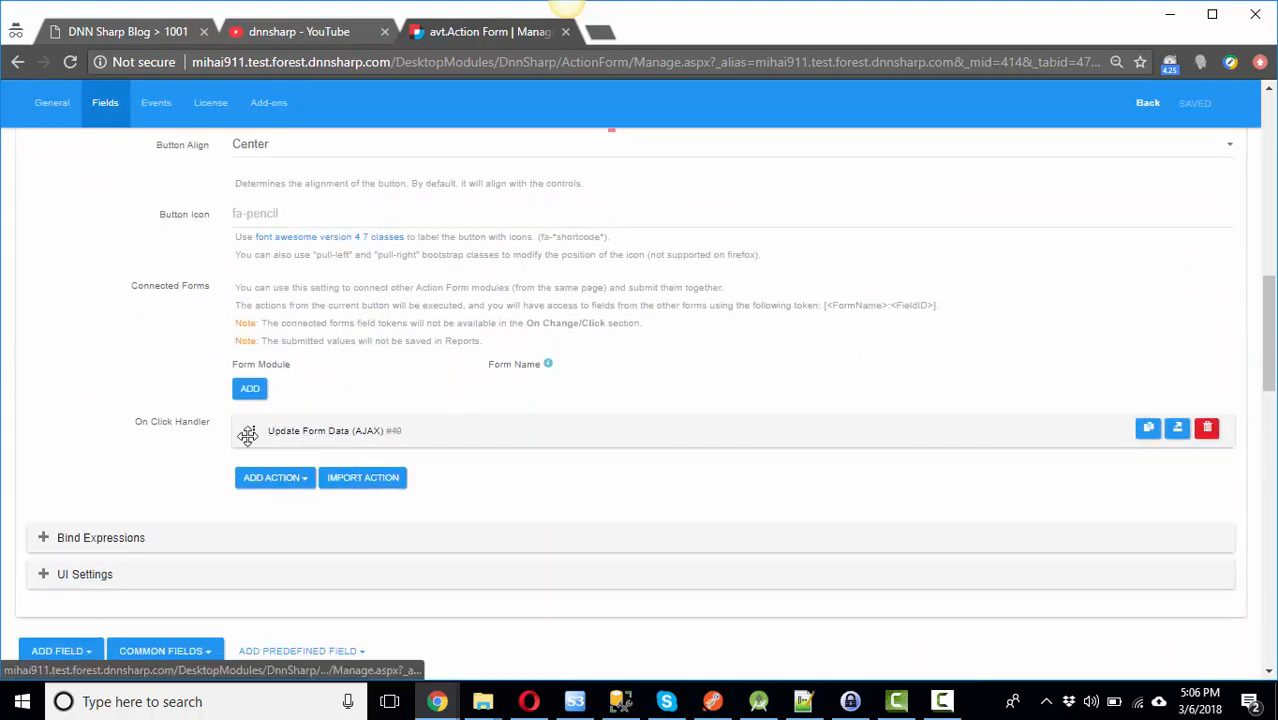
pyautogui.scroll(8, 109, 395)
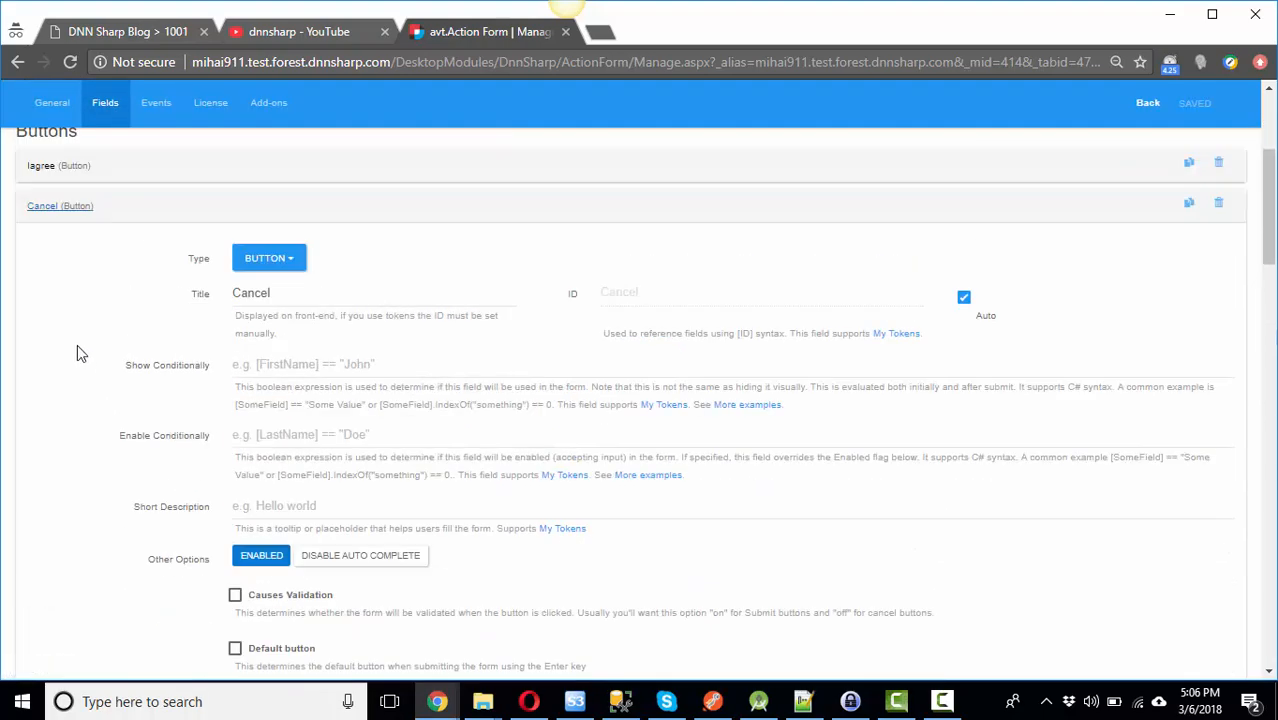
pyautogui.click(57, 207)
pyautogui.click(45, 166)
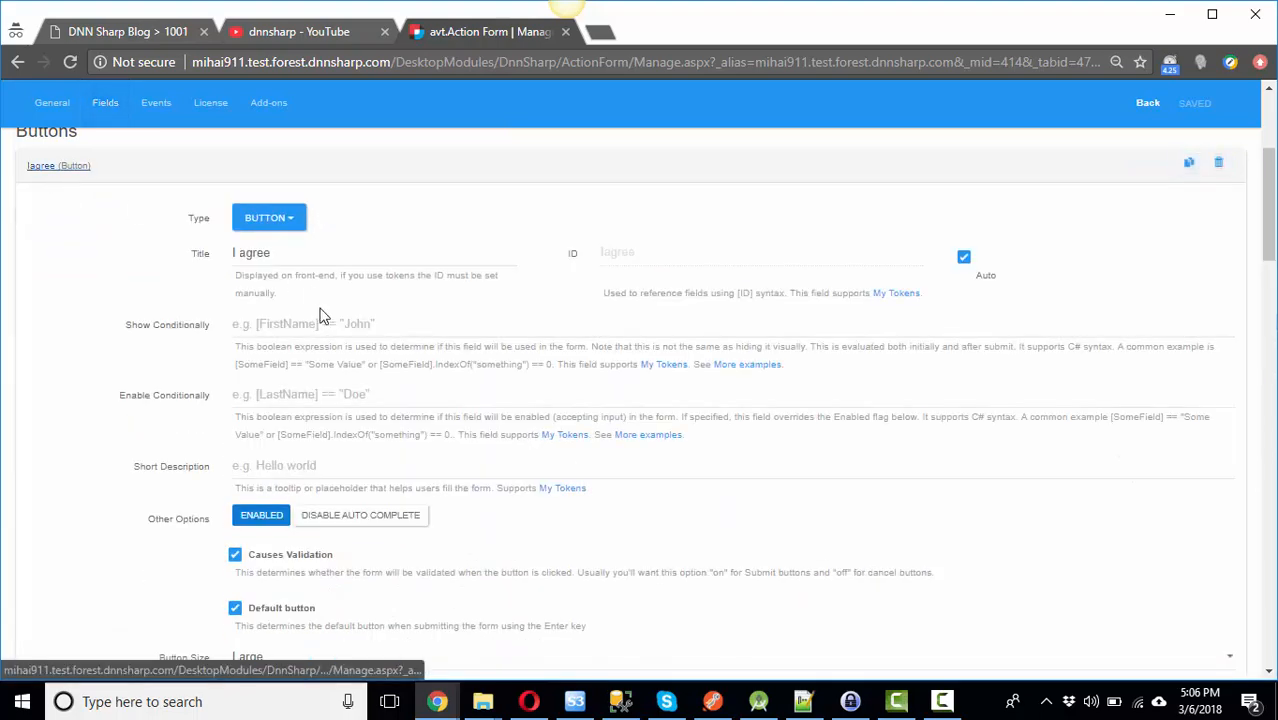
pyautogui.scroll(-10, 322, 316)
pyautogui.scroll(-1, 324, 312)
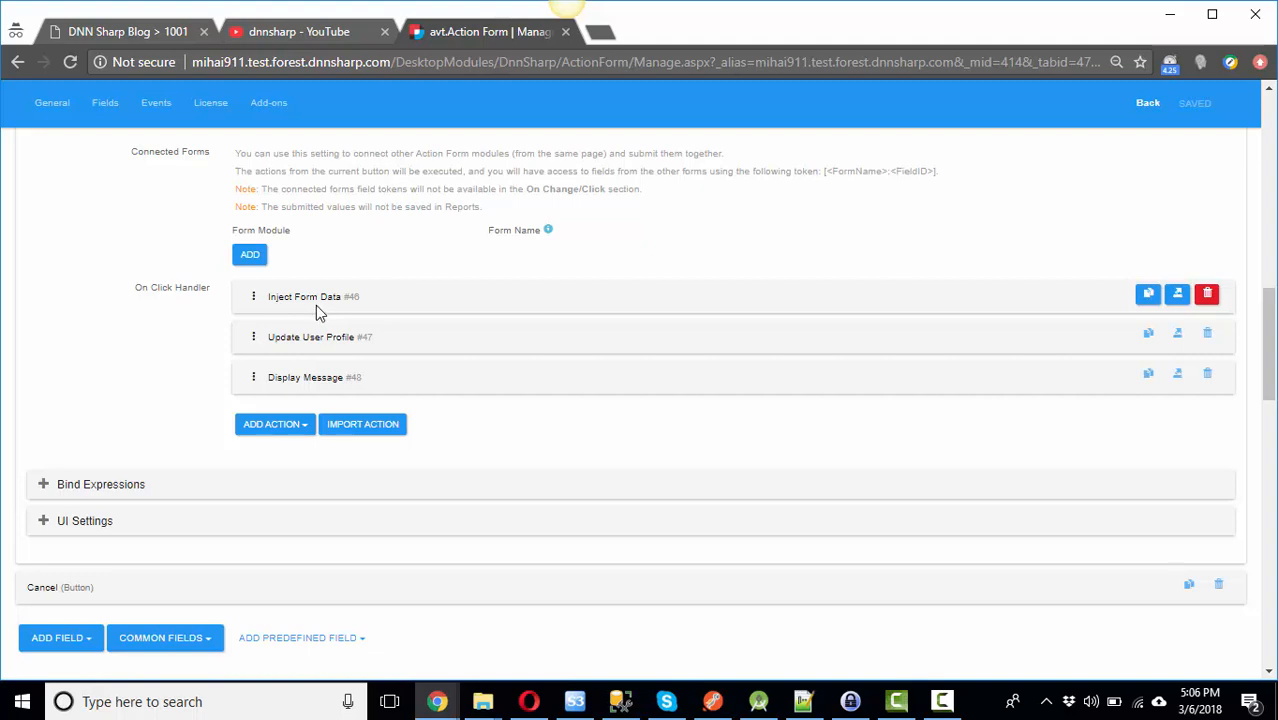
# Step: Review the Inject Form Data action, which injects AgreedToTC with value True
pyautogui.click(310, 298)
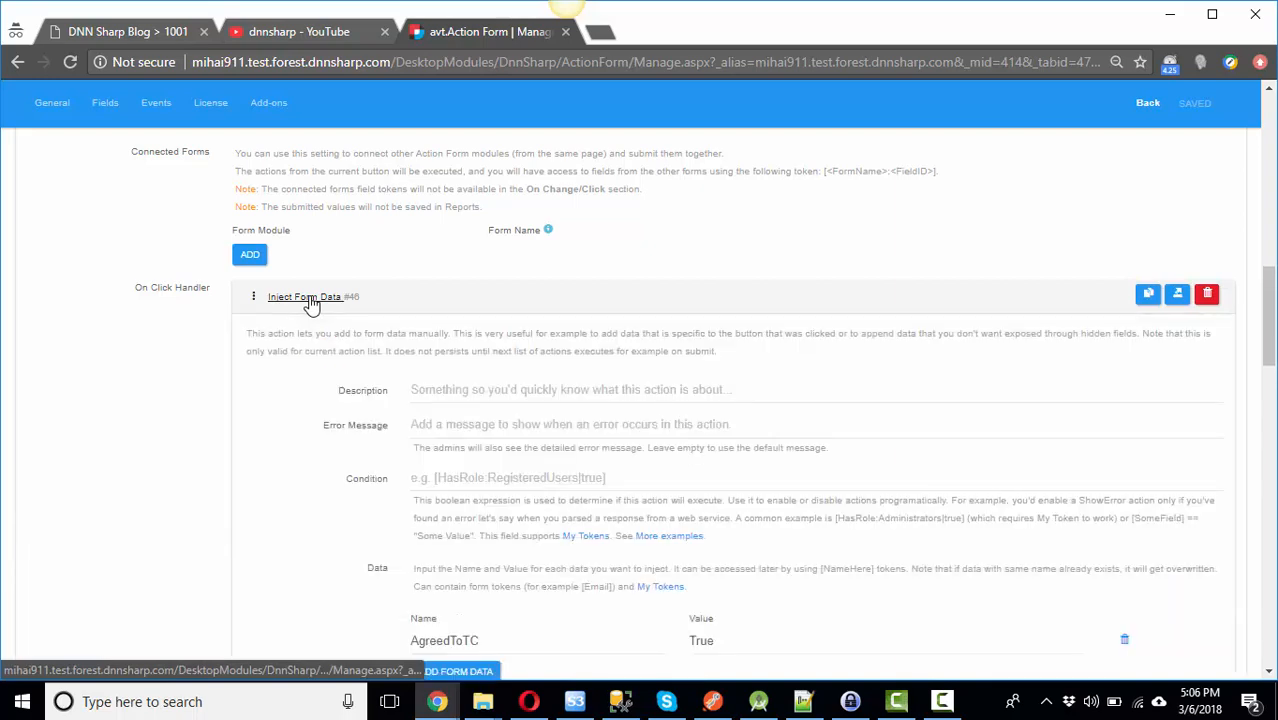
pyautogui.scroll(-1, 400, 420)
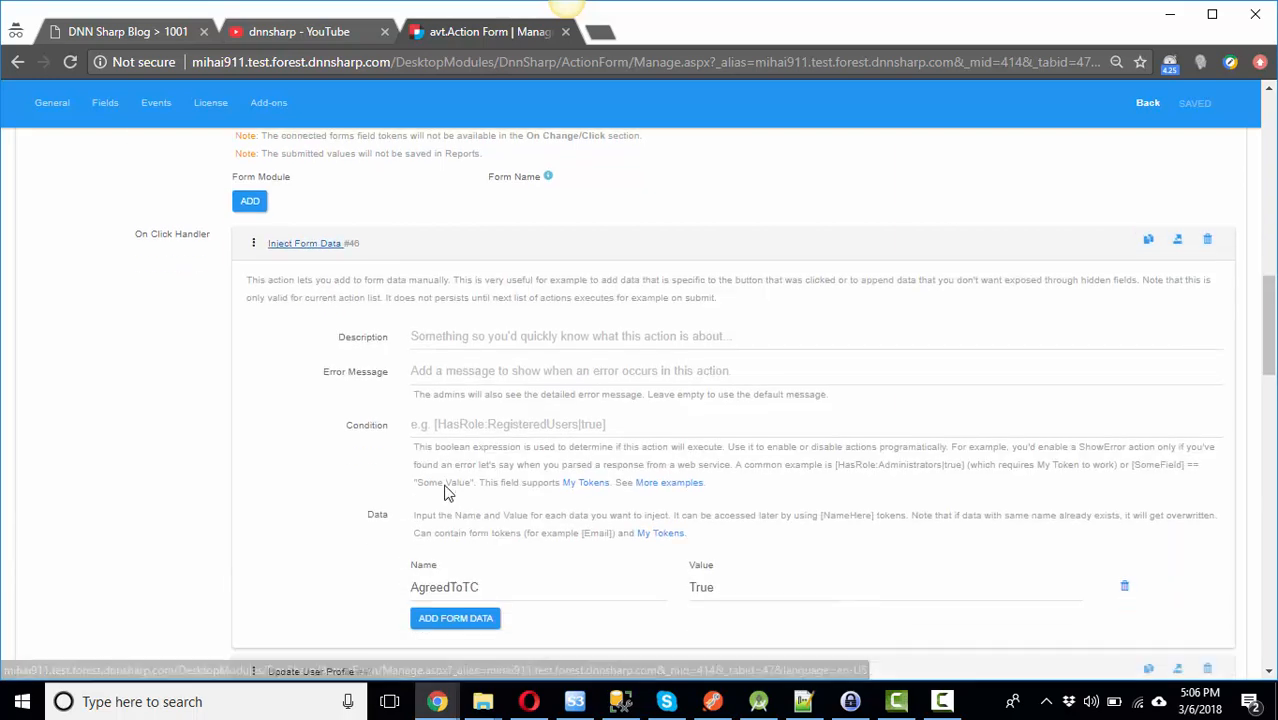
pyautogui.moveTo(500, 544); pyautogui.dragTo(411, 548)
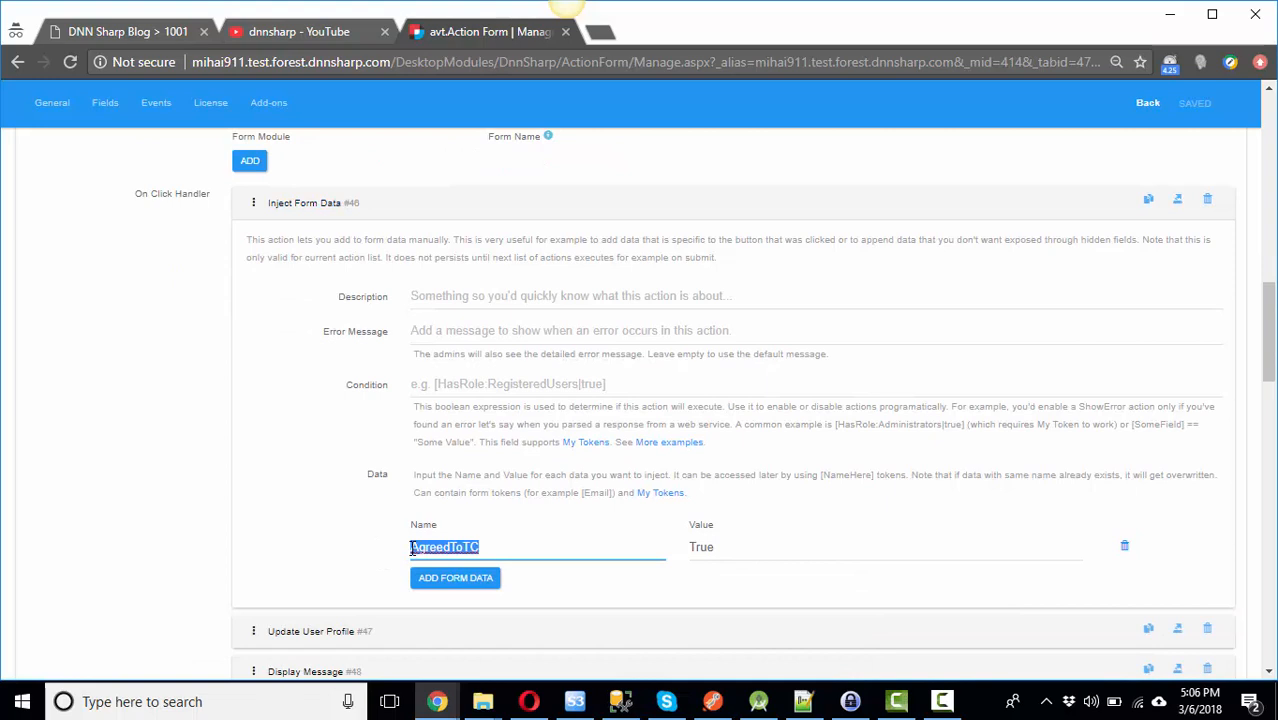
pyautogui.click(490, 548)
pyautogui.doubleClick(420, 547)
pyautogui.click(733, 545)
pyautogui.moveTo(727, 545); pyautogui.dragTo(679, 553)
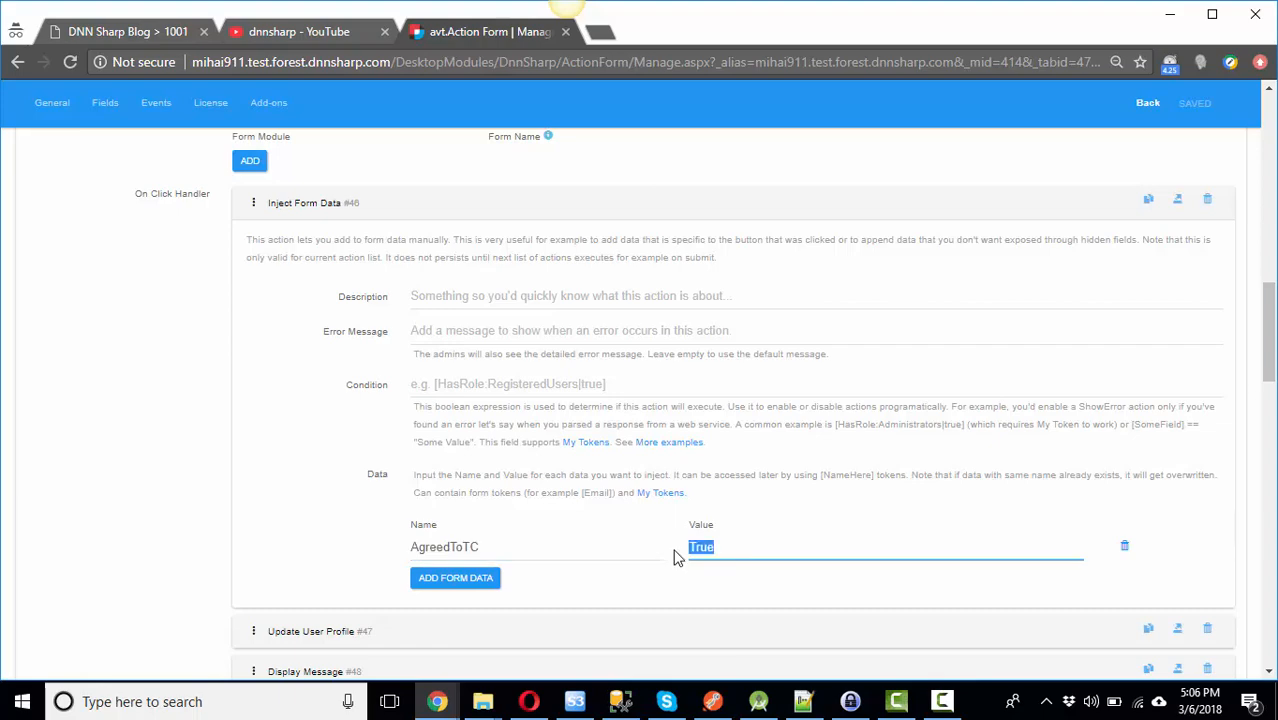
pyautogui.click(304, 204)
# Step: Review the Update User Profile action's settings
pyautogui.click(308, 246)
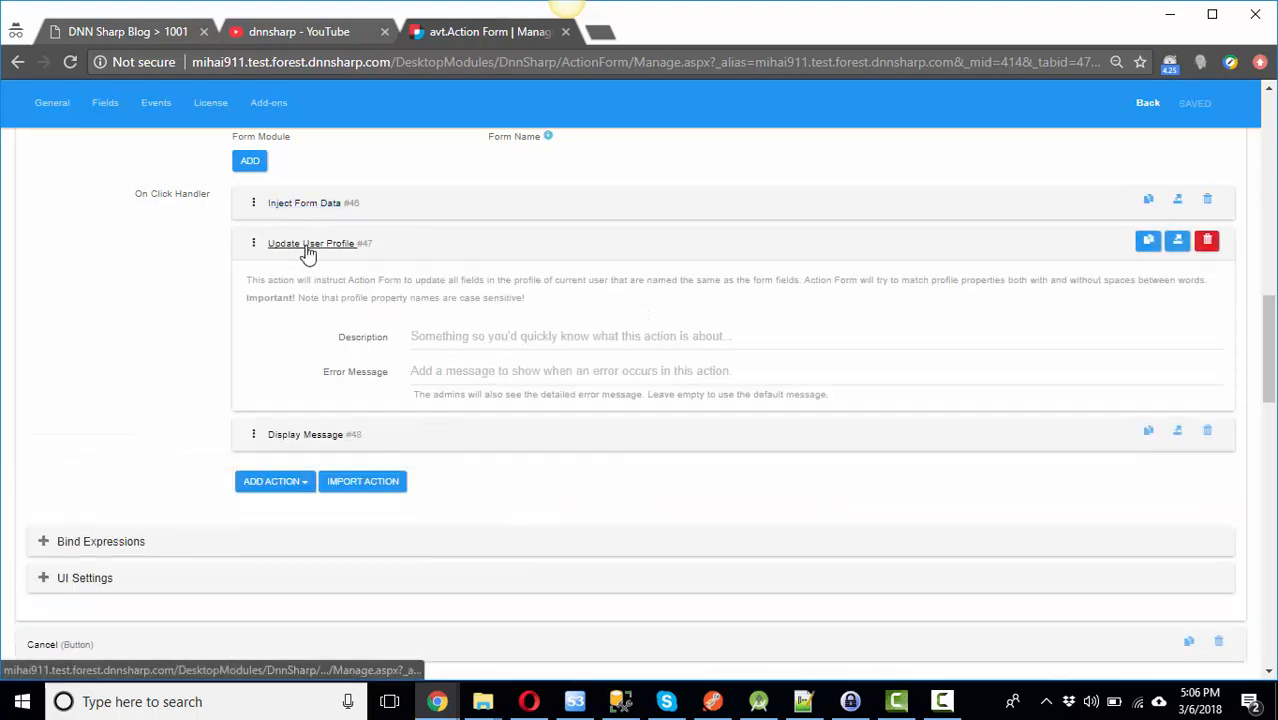
pyautogui.scroll(-3, 549, 351)
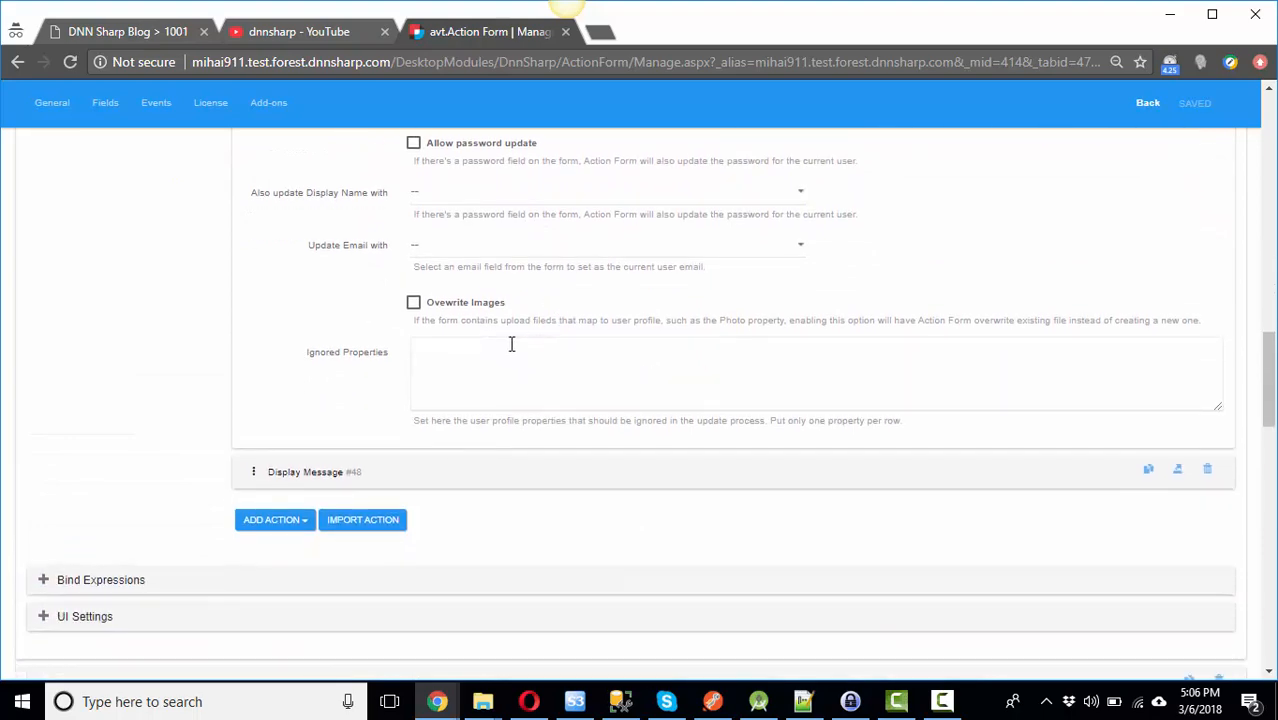
pyautogui.scroll(5, 513, 343)
pyautogui.click(312, 343)
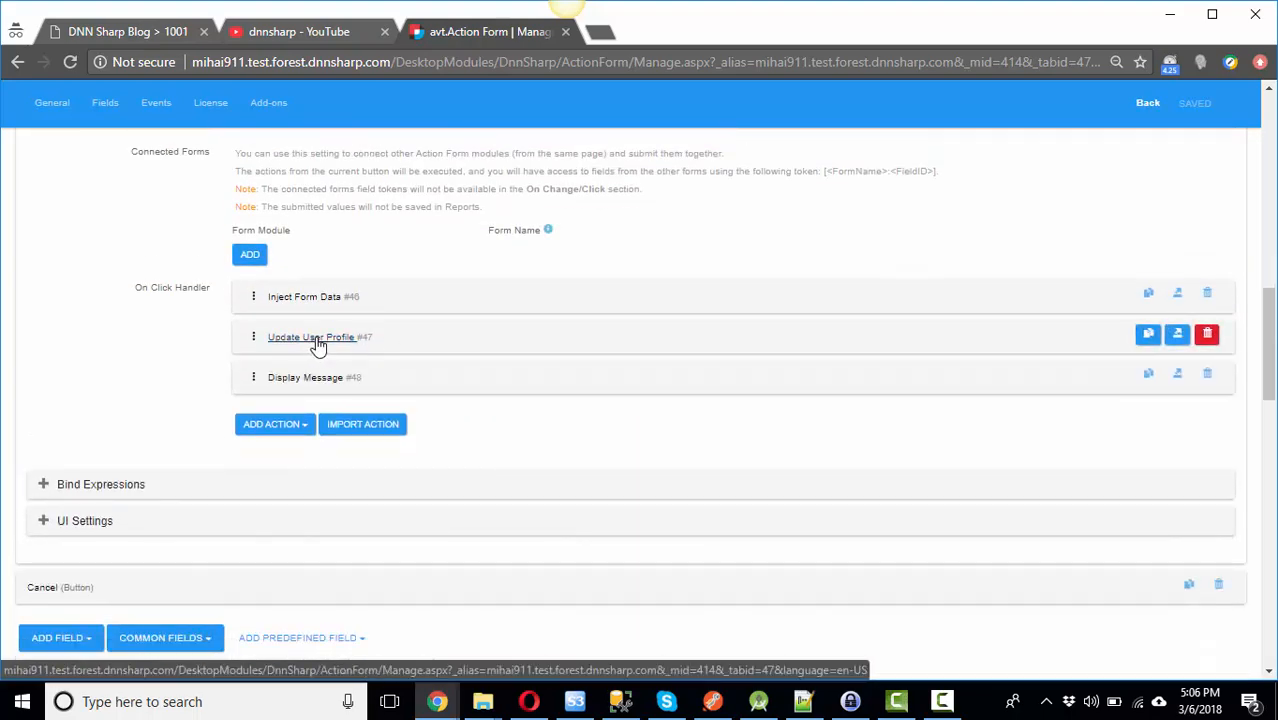
pyautogui.click(314, 342)
pyautogui.scroll(-3, 527, 472)
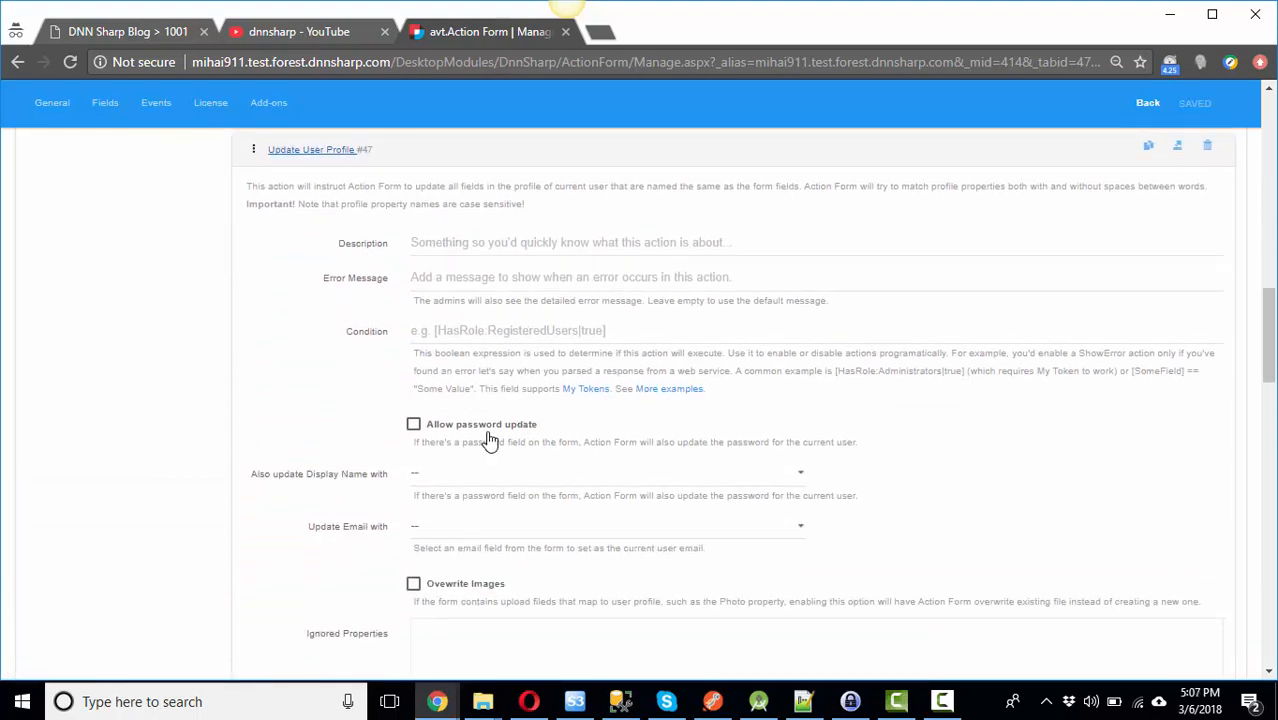
pyautogui.scroll(2, 485, 439)
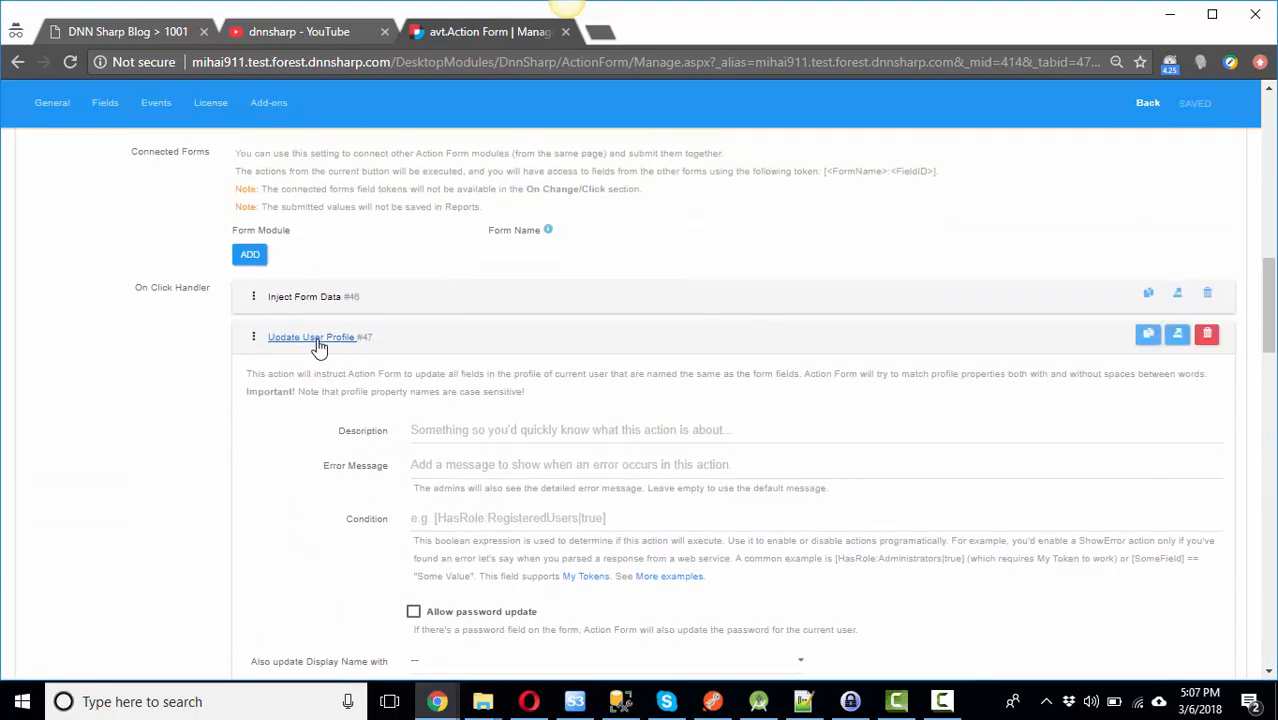
pyautogui.click(318, 346)
# Step: Check the Display Message text 'You can now use the website', then collapse the I agree button
pyautogui.scroll(7, 290, 335)
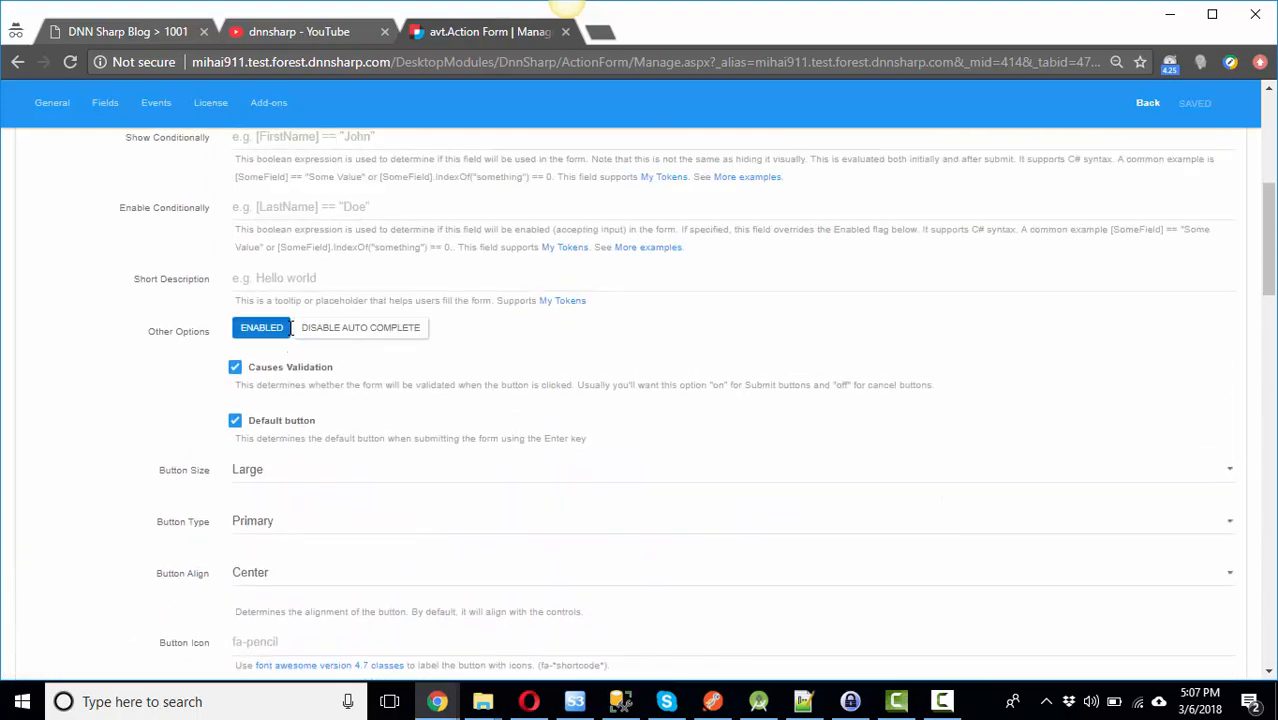
pyautogui.scroll(3, 290, 331)
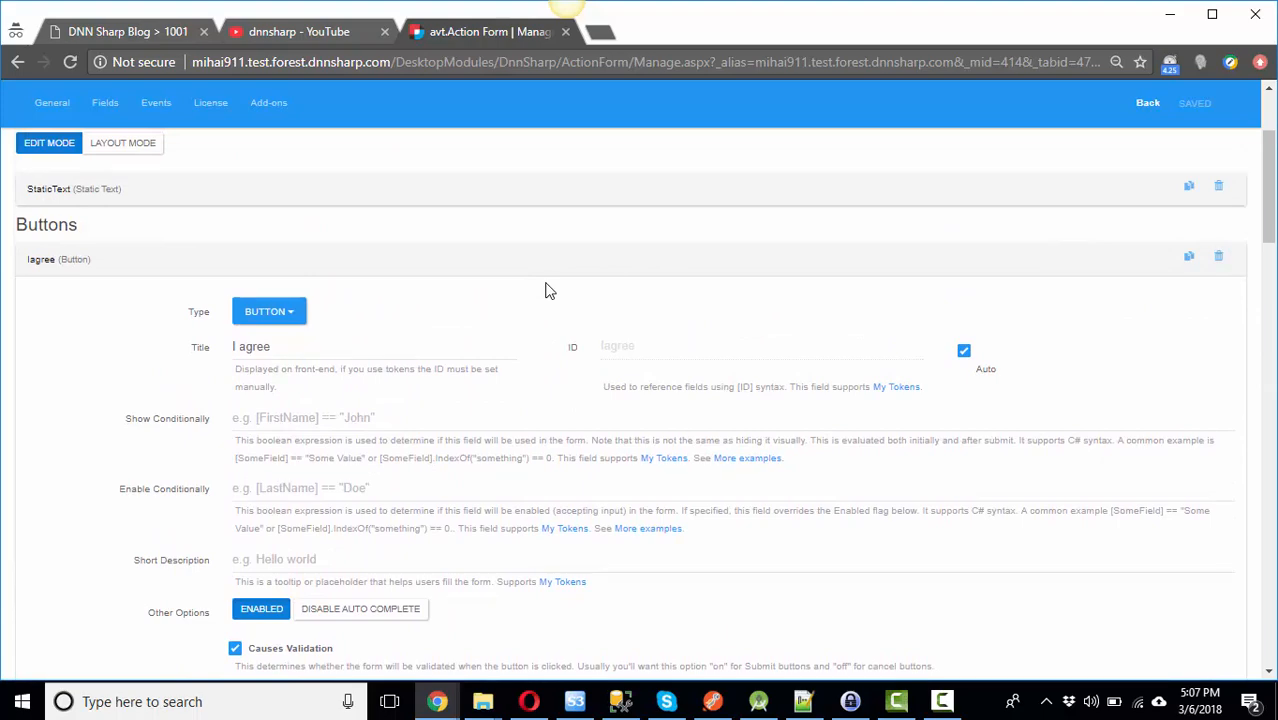
pyautogui.scroll(-7, 362, 457)
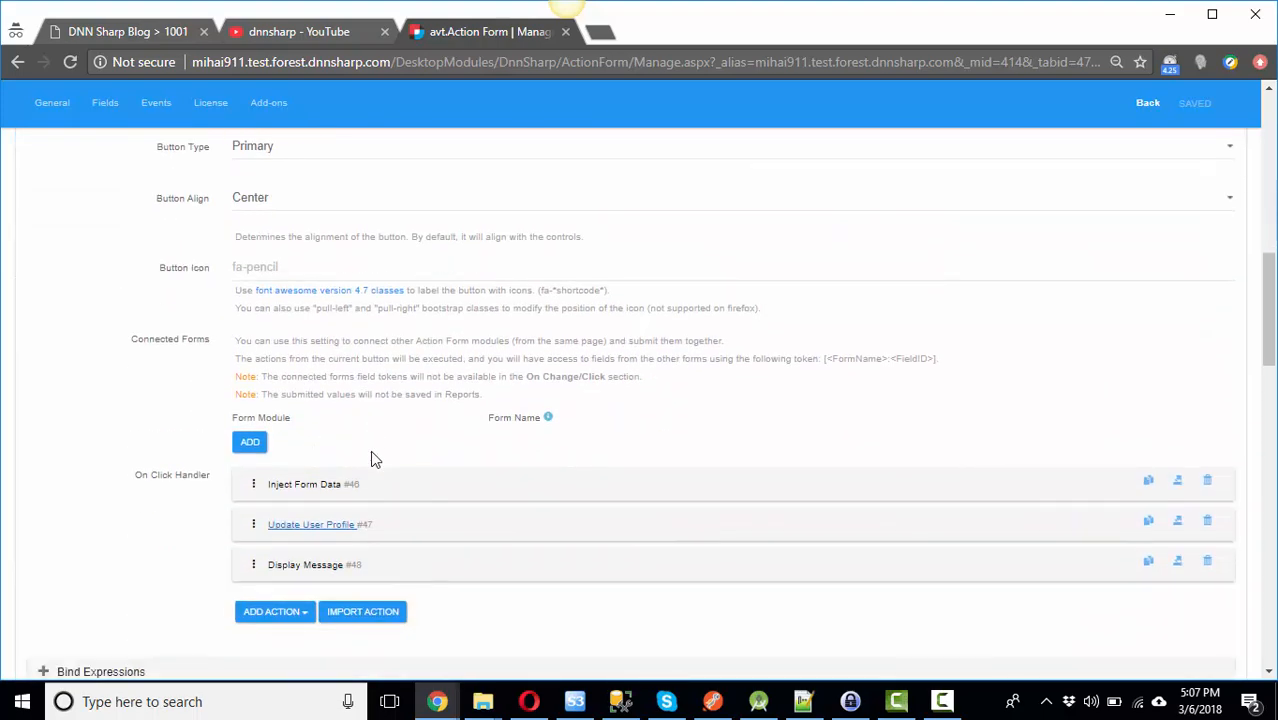
pyautogui.scroll(-1, 370, 455)
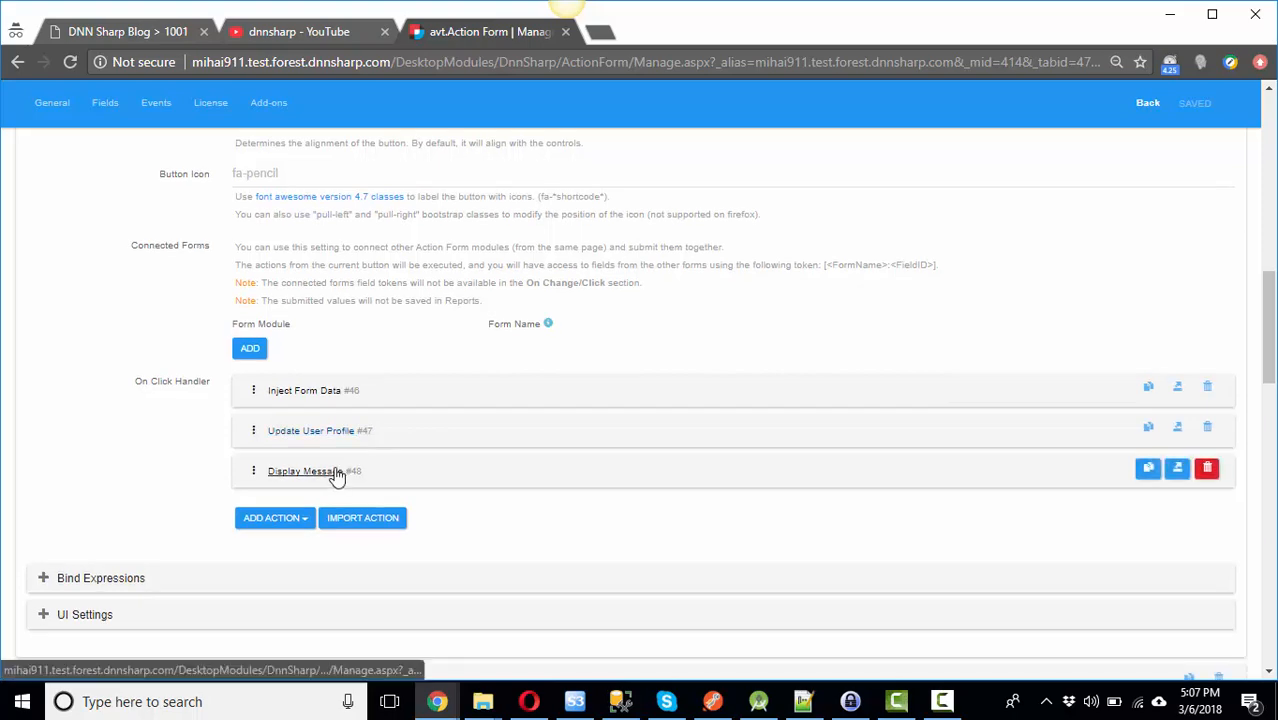
pyautogui.click(337, 477)
pyautogui.scroll(-4, 476, 436)
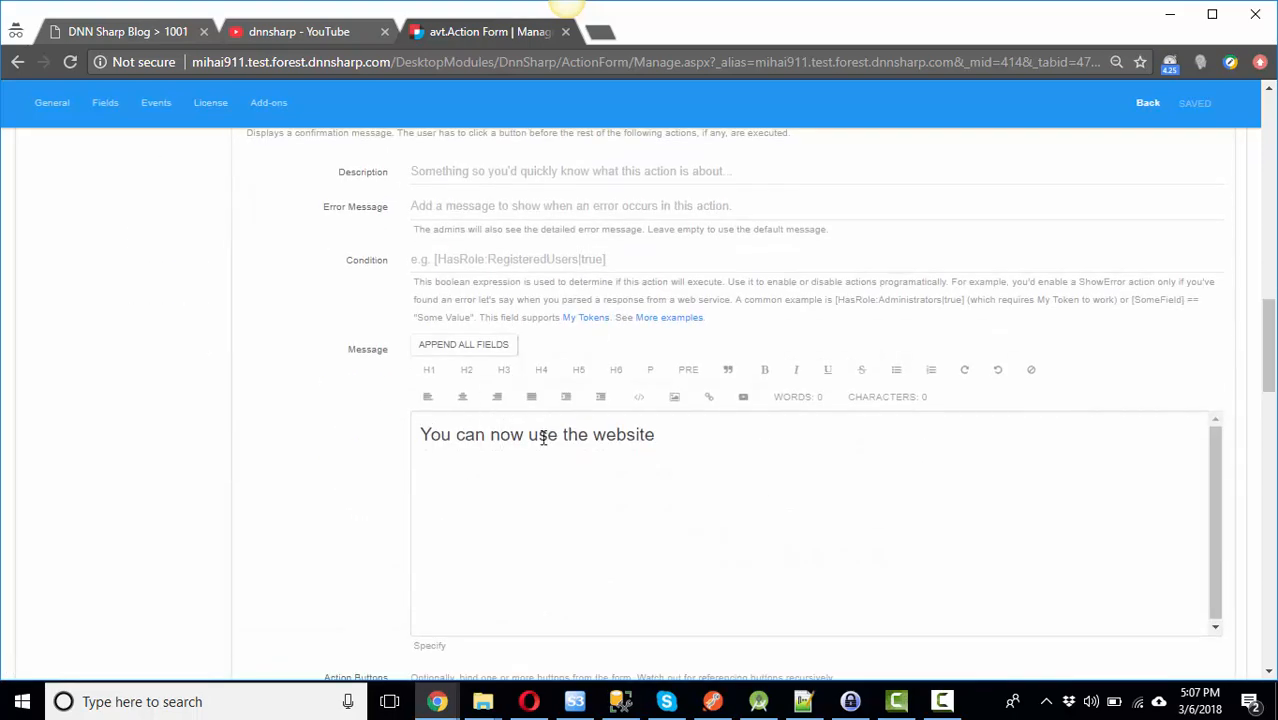
pyautogui.scroll(6, 543, 437)
pyautogui.click(312, 568)
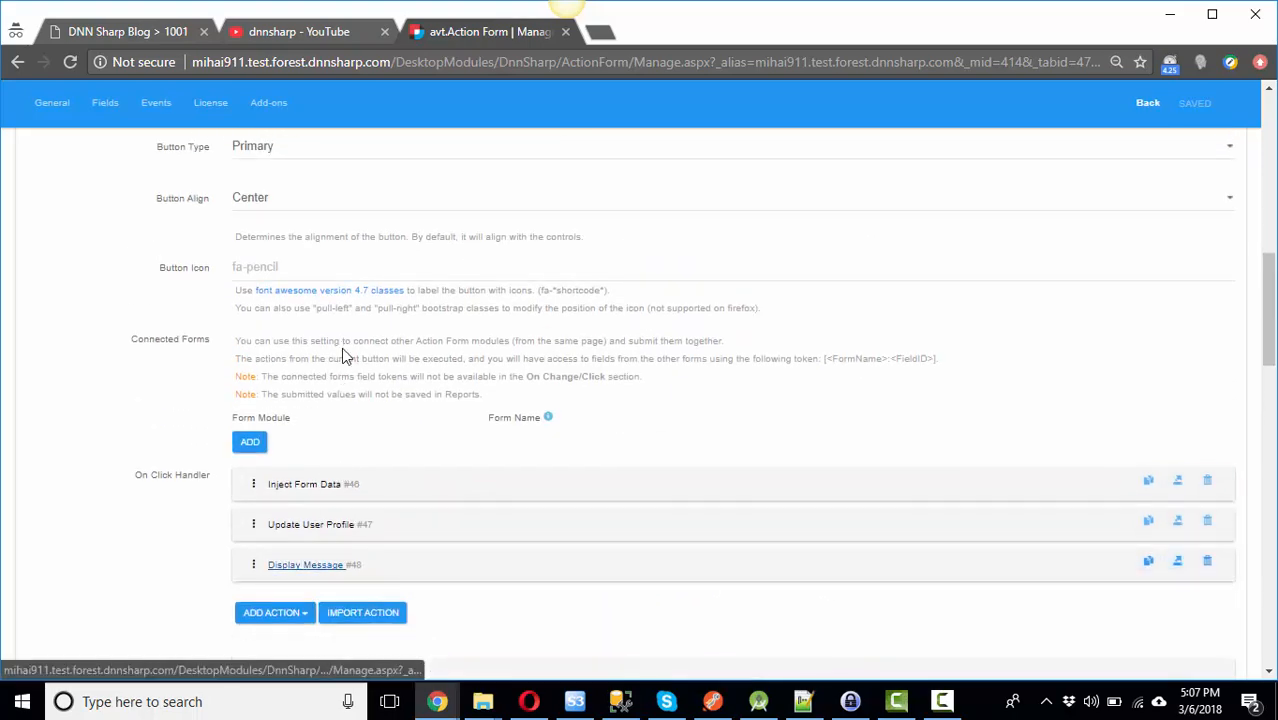
pyautogui.scroll(8, 341, 350)
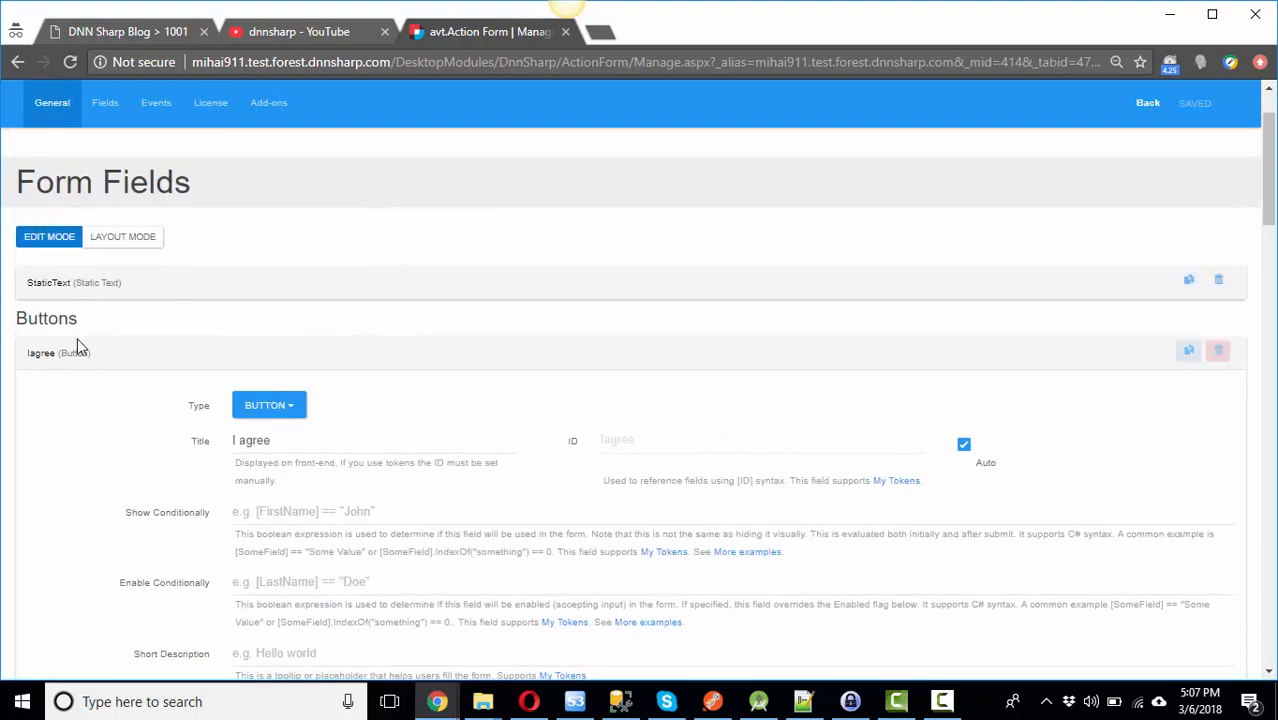
pyautogui.click(57, 355)
# Step: Add an avt.RedirectToolkit module to the Captive Portal page and open its redirect management
pyautogui.click(1147, 104)
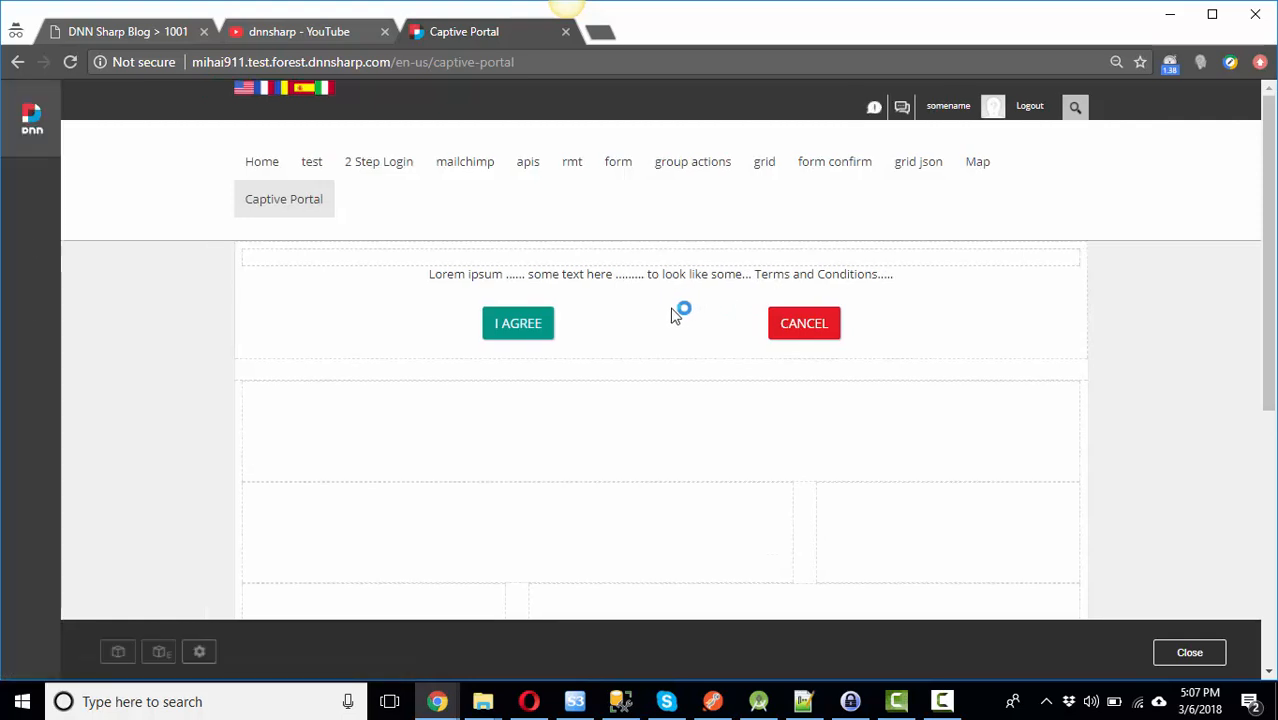
pyautogui.moveTo(29, 309)
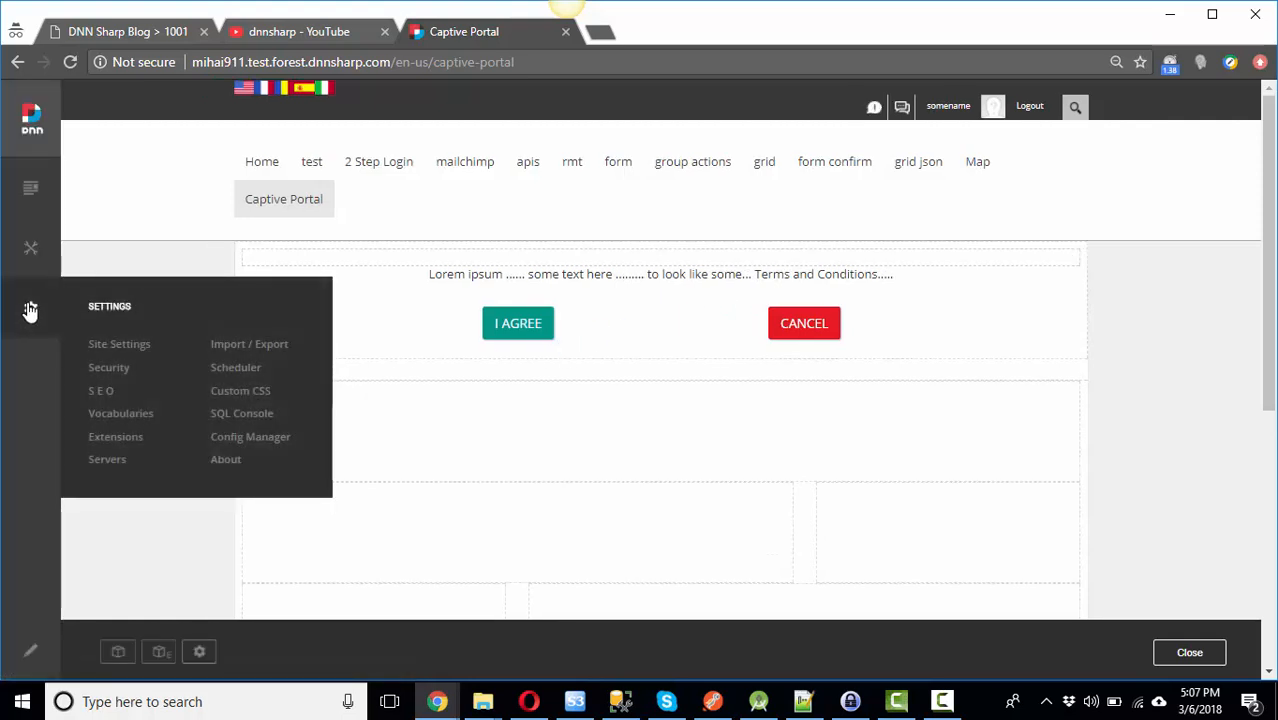
pyautogui.click(117, 656)
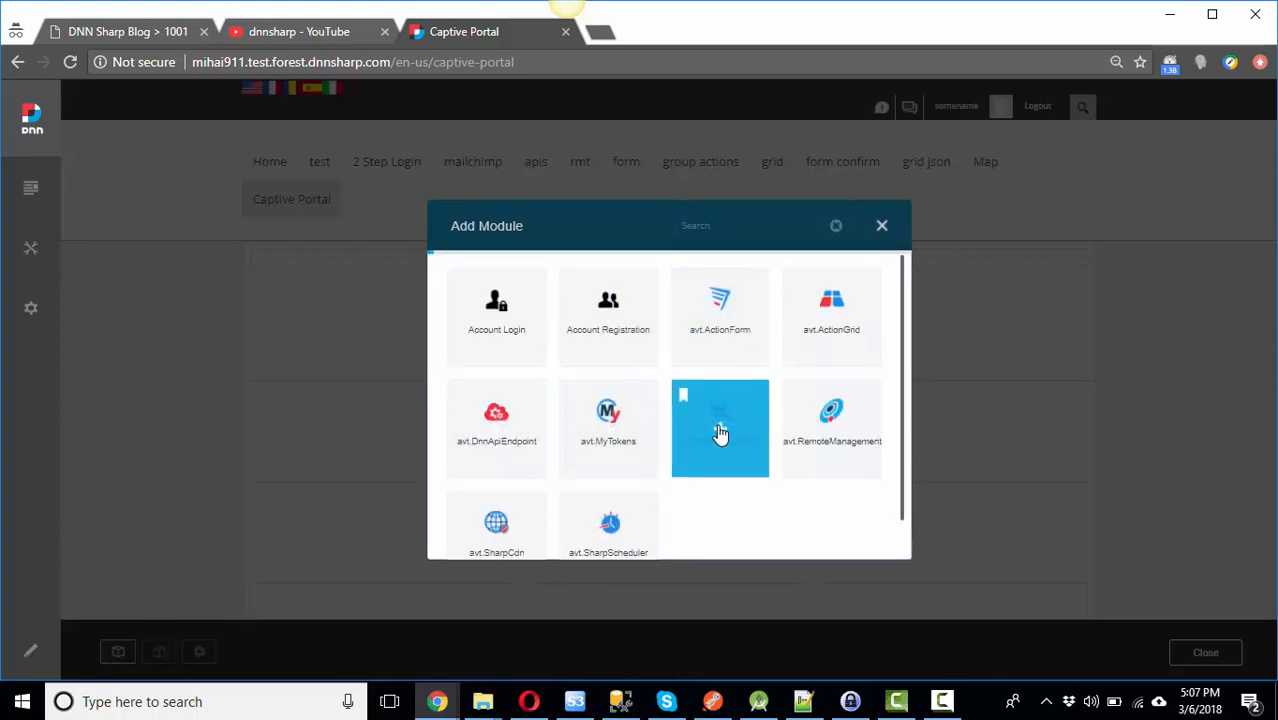
pyautogui.moveTo(726, 432); pyautogui.dragTo(606, 386)
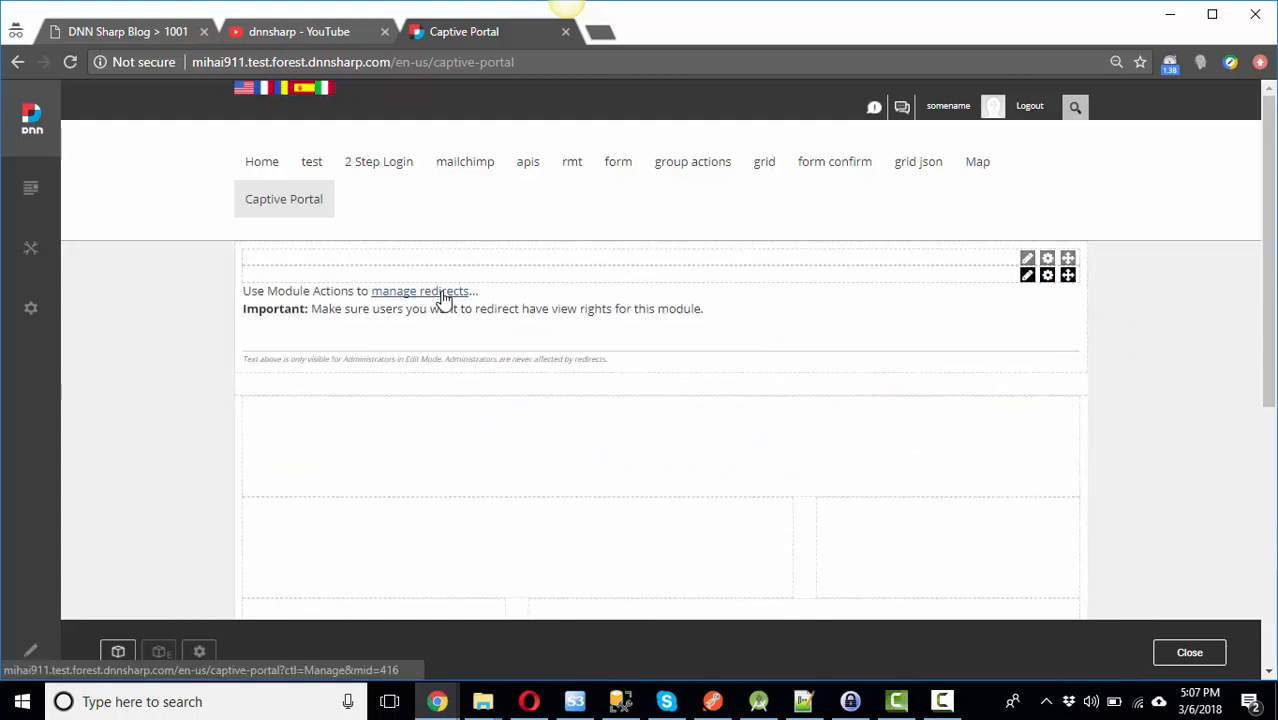
pyautogui.click(426, 293)
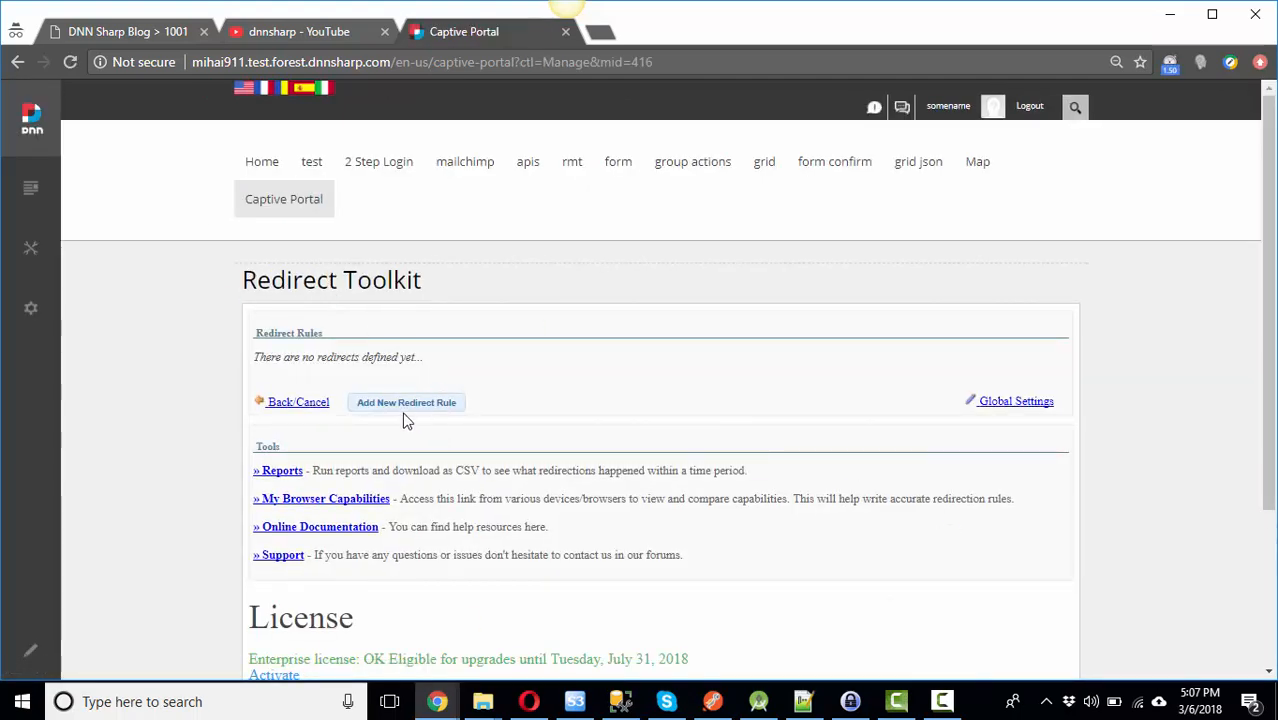
# Step: Create a new redirect rule titled 'keepus' that is evaluated for all requests
pyautogui.click(406, 403)
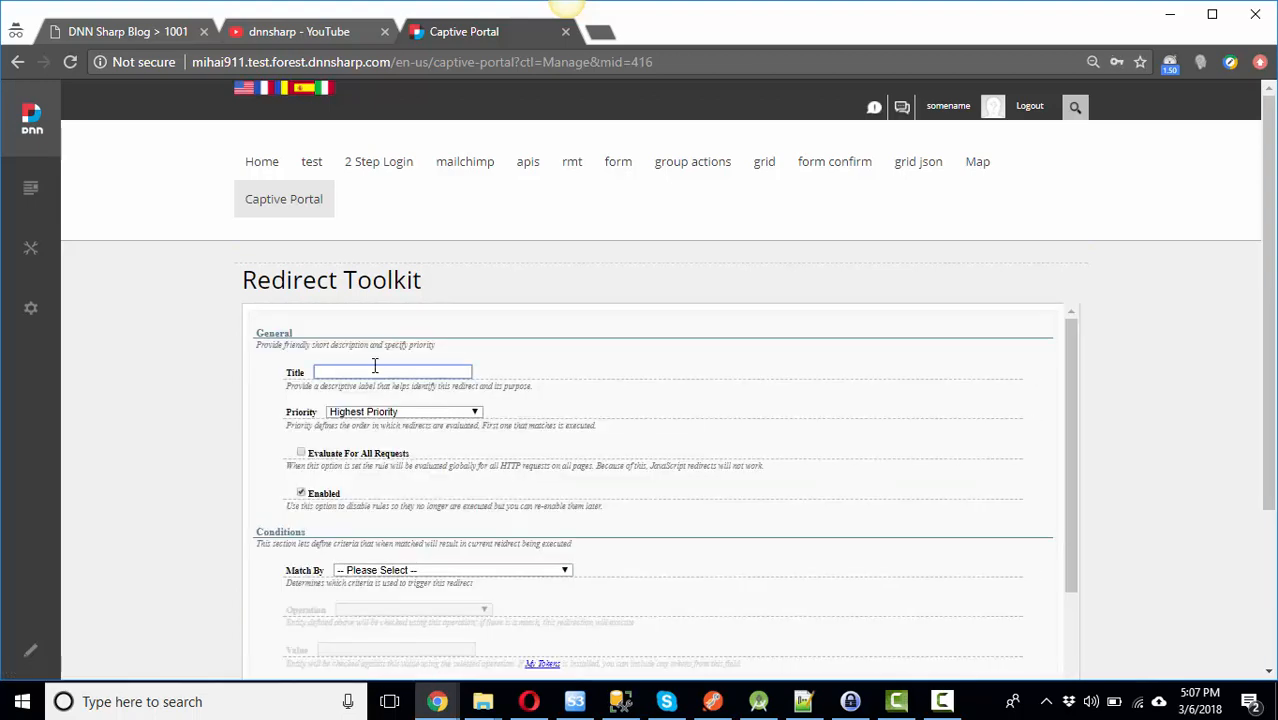
pyautogui.write('keepuser')
pyautogui.scroll(-1, 360, 372)
pyautogui.click(301, 359)
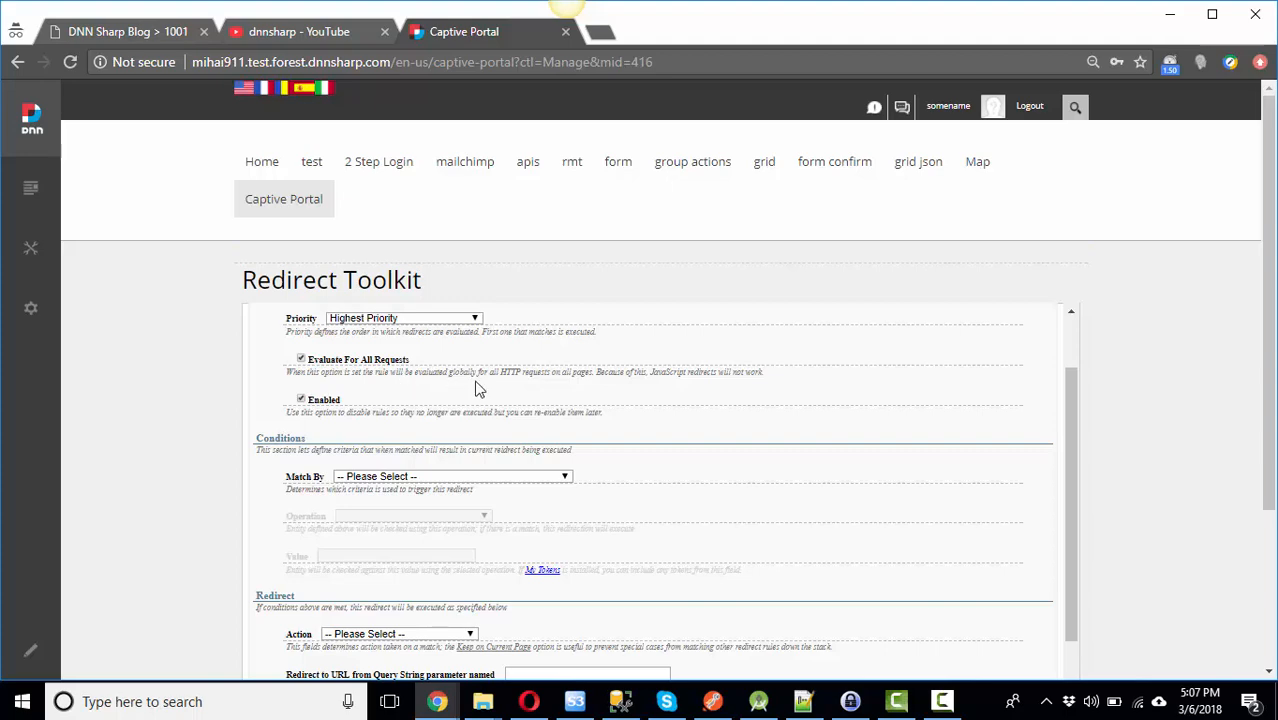
pyautogui.moveTo(552, 372); pyautogui.dragTo(596, 373)
pyautogui.hotkey('ctrl', '+')
pyautogui.hotkey('ctrl', '+')
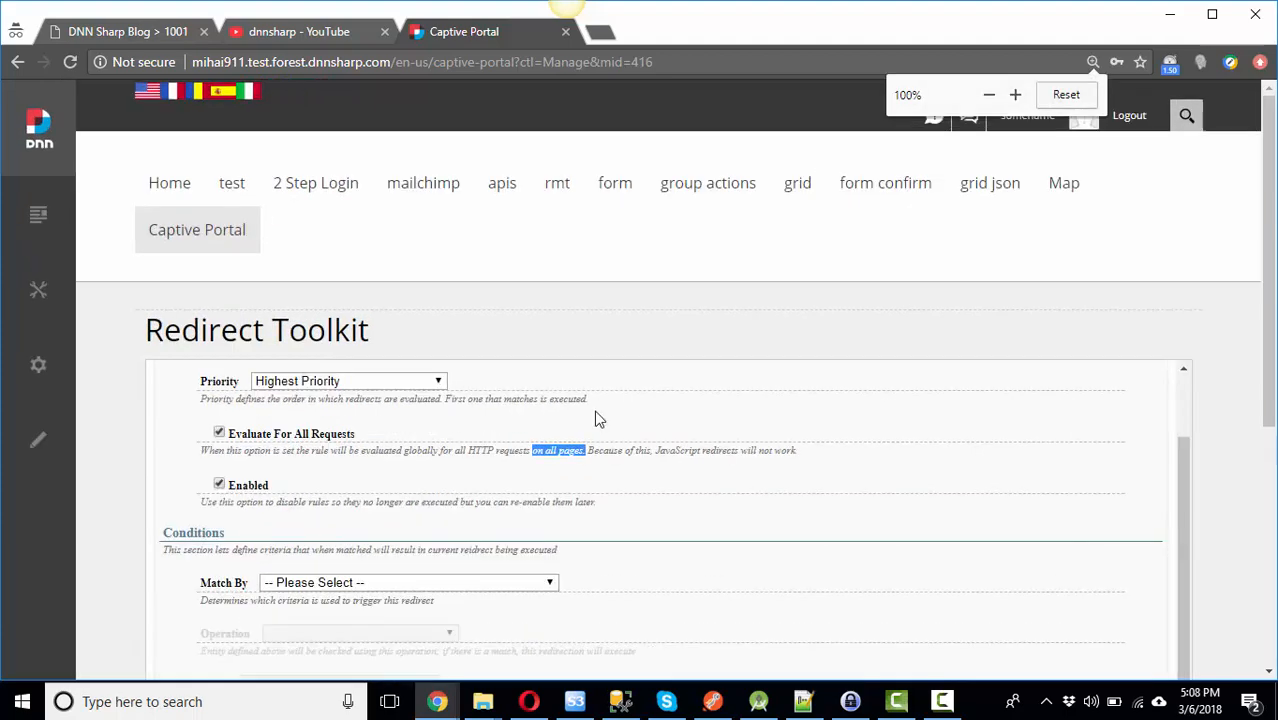
pyautogui.scroll(-2, 465, 468)
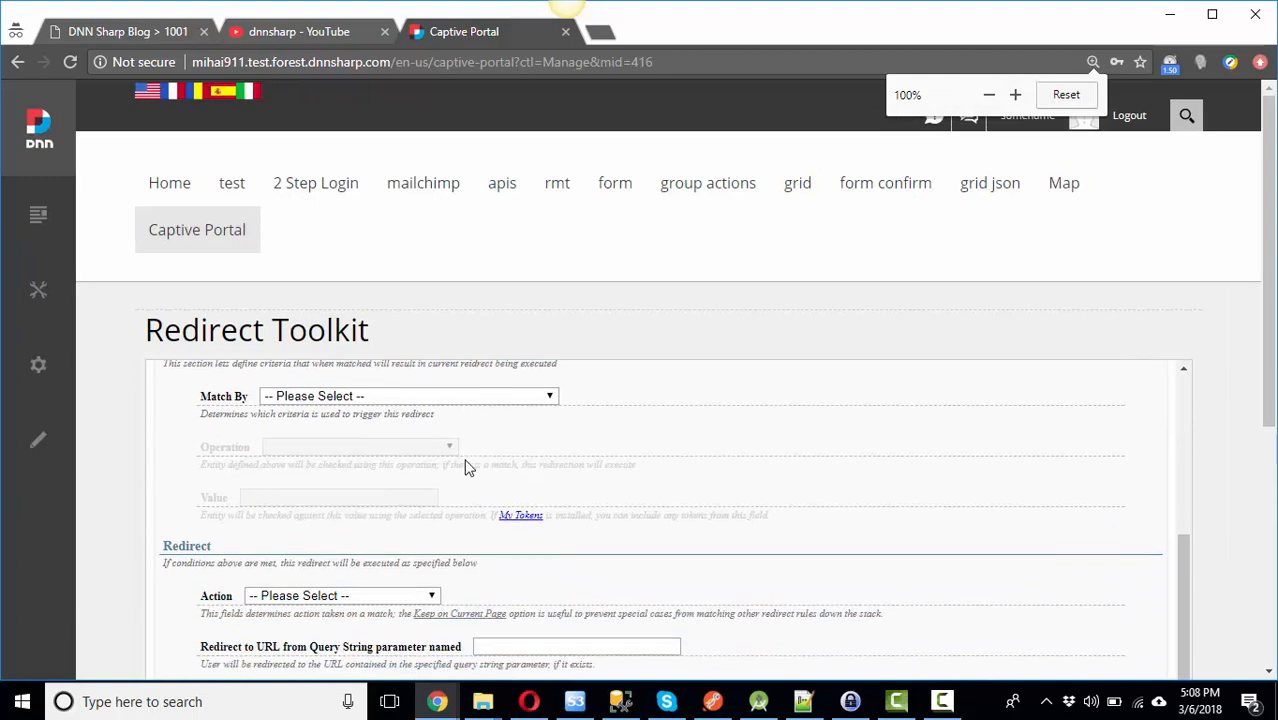
# Step: Match the rule on profile property AgreedToTC Equals False
pyautogui.click(368, 396)
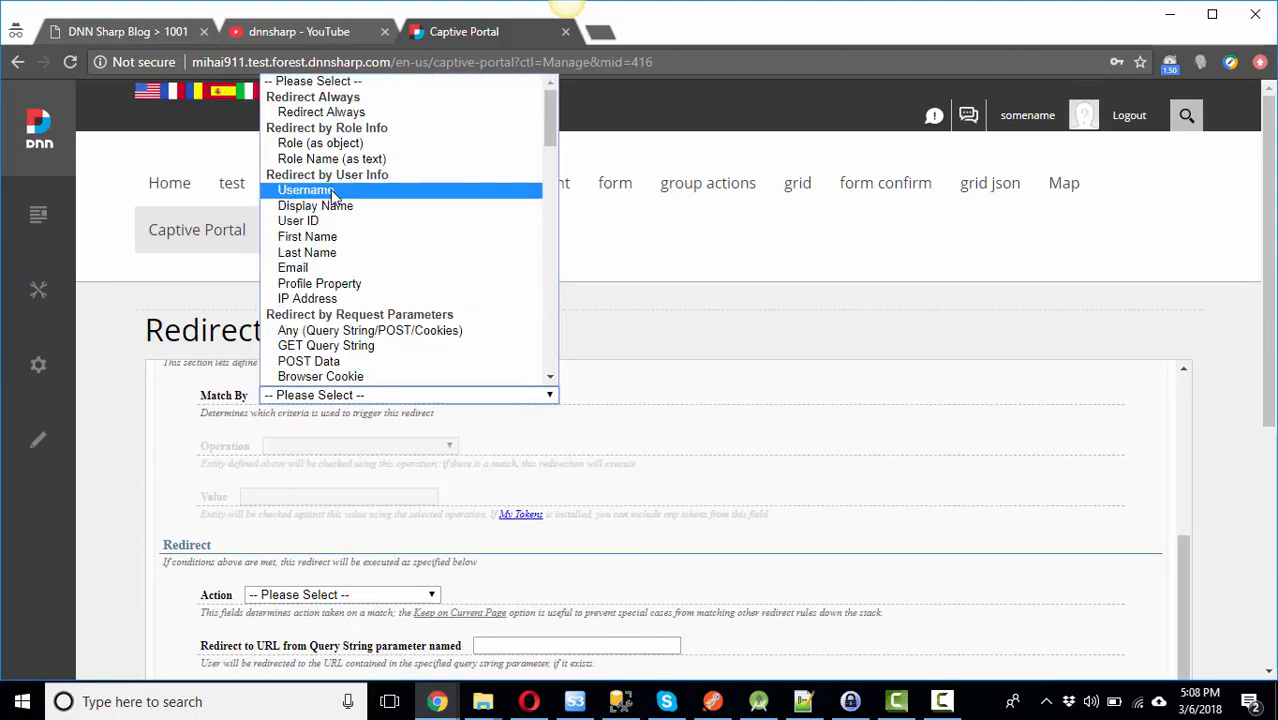
pyautogui.click(319, 285)
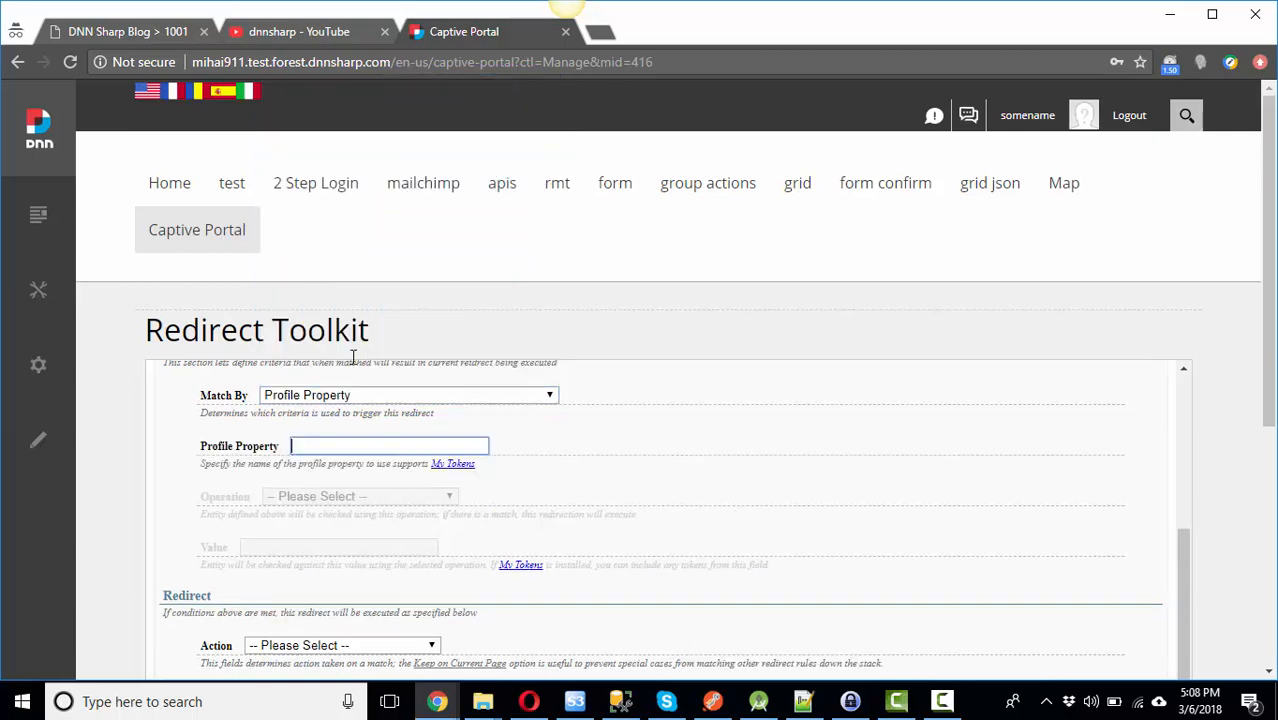
pyautogui.click(349, 448)
pyautogui.write('AgreedToTC')
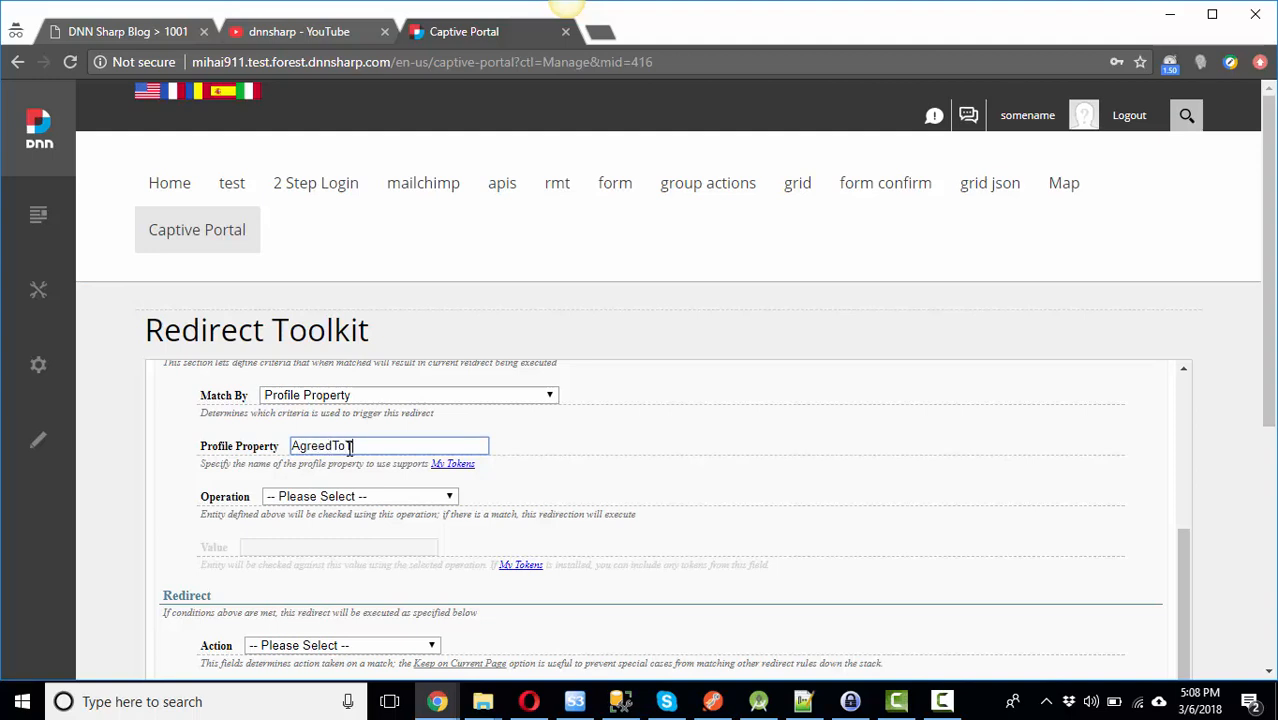
pyautogui.click(362, 496)
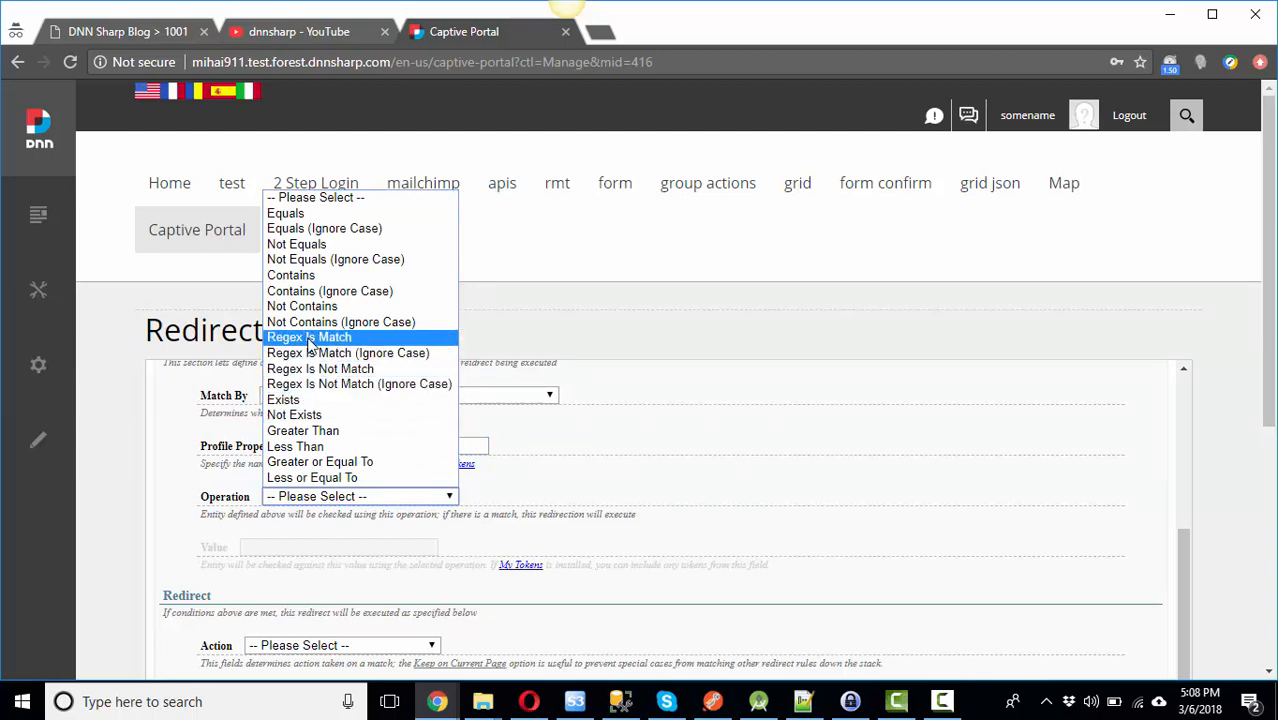
pyautogui.click(288, 214)
pyautogui.click(308, 545)
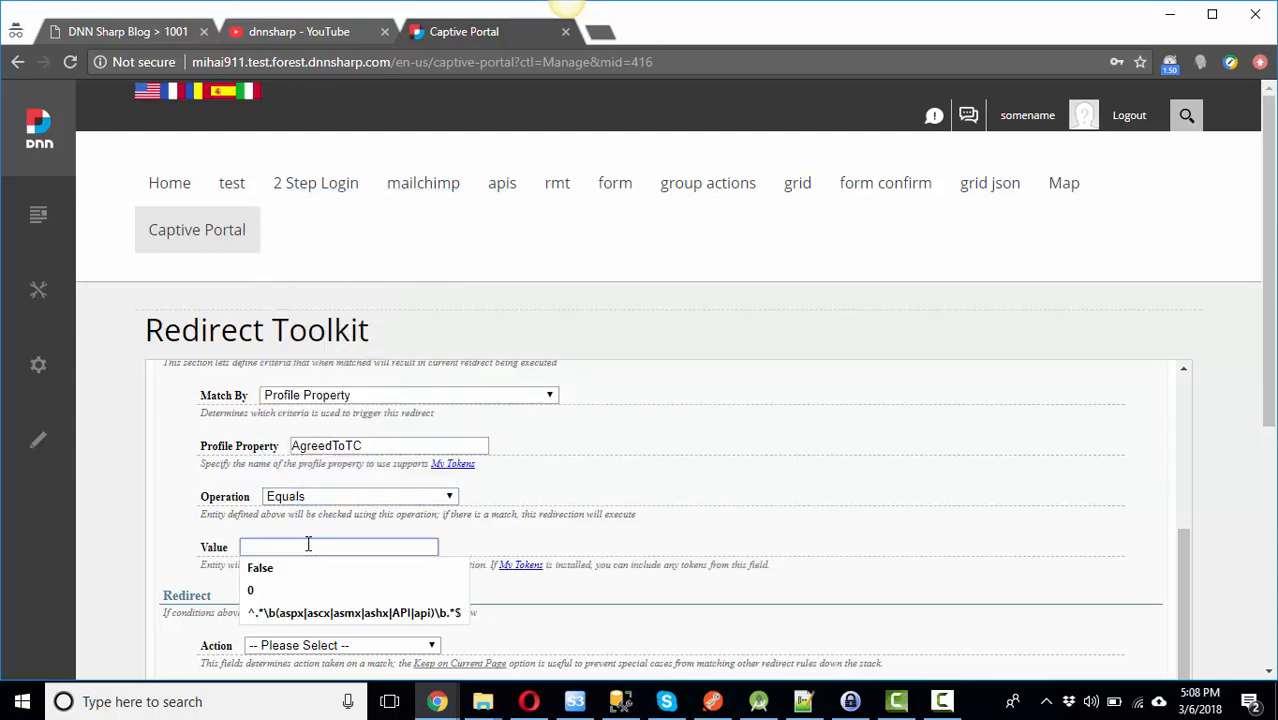
pyautogui.write('False')
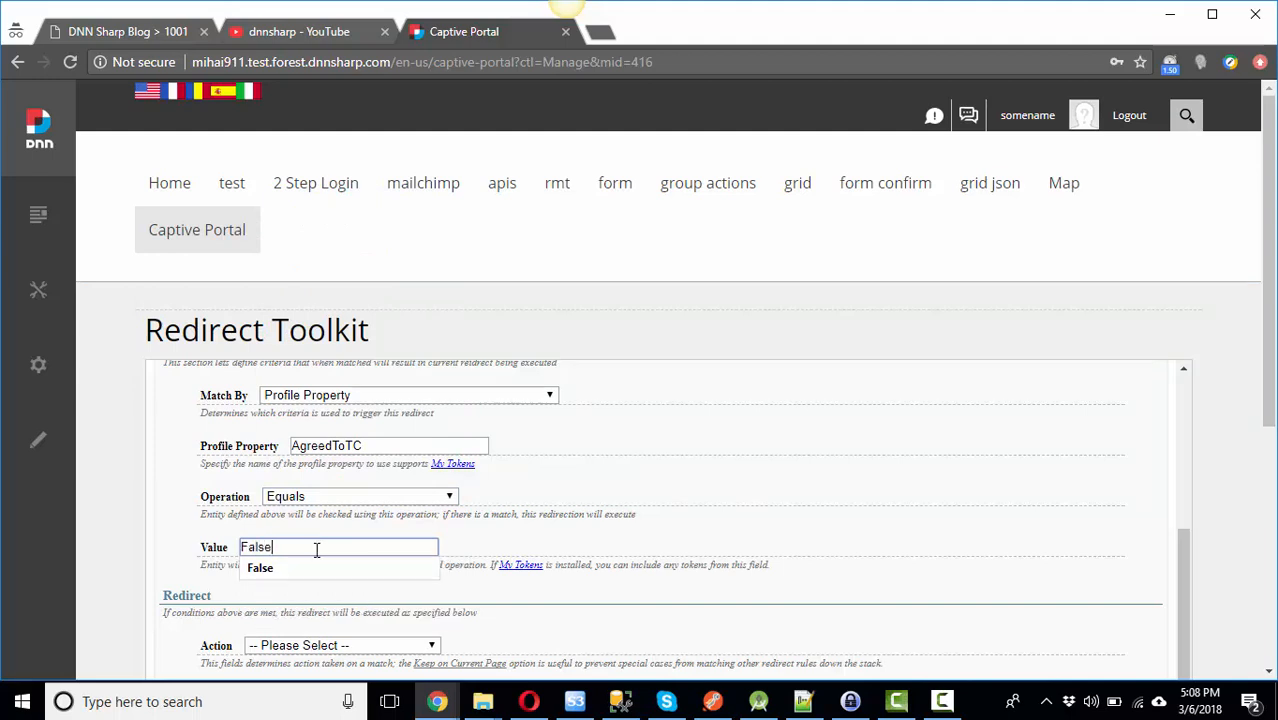
pyautogui.click(266, 570)
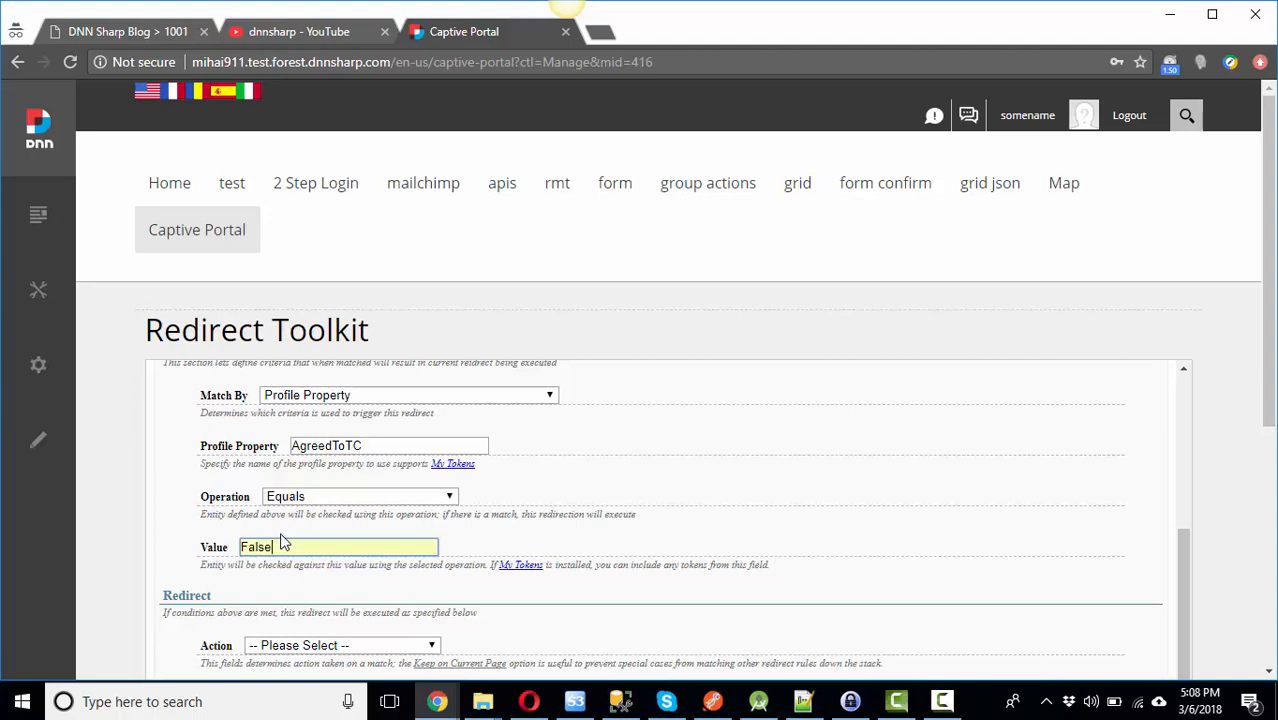
pyautogui.scroll(-1, 372, 497)
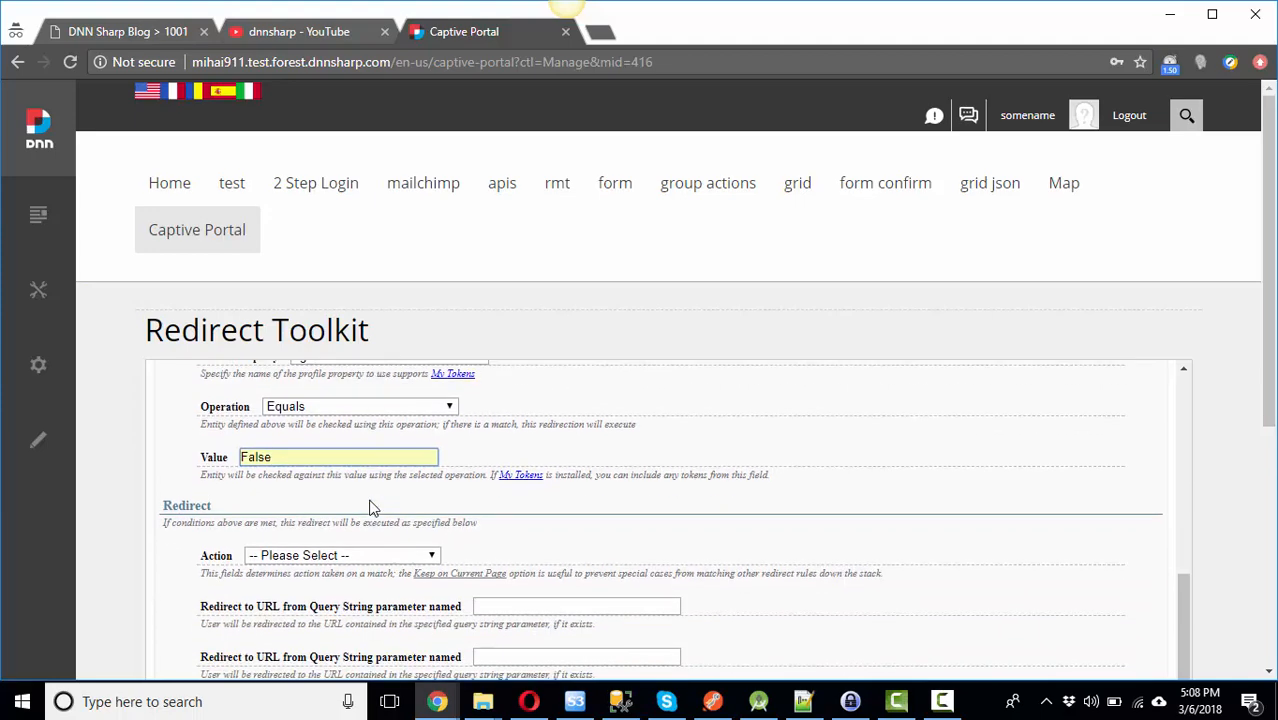
# Step: Set the keepuser rule to redirect to the Captive Portal page and save it
pyautogui.scroll(-1, 356, 482)
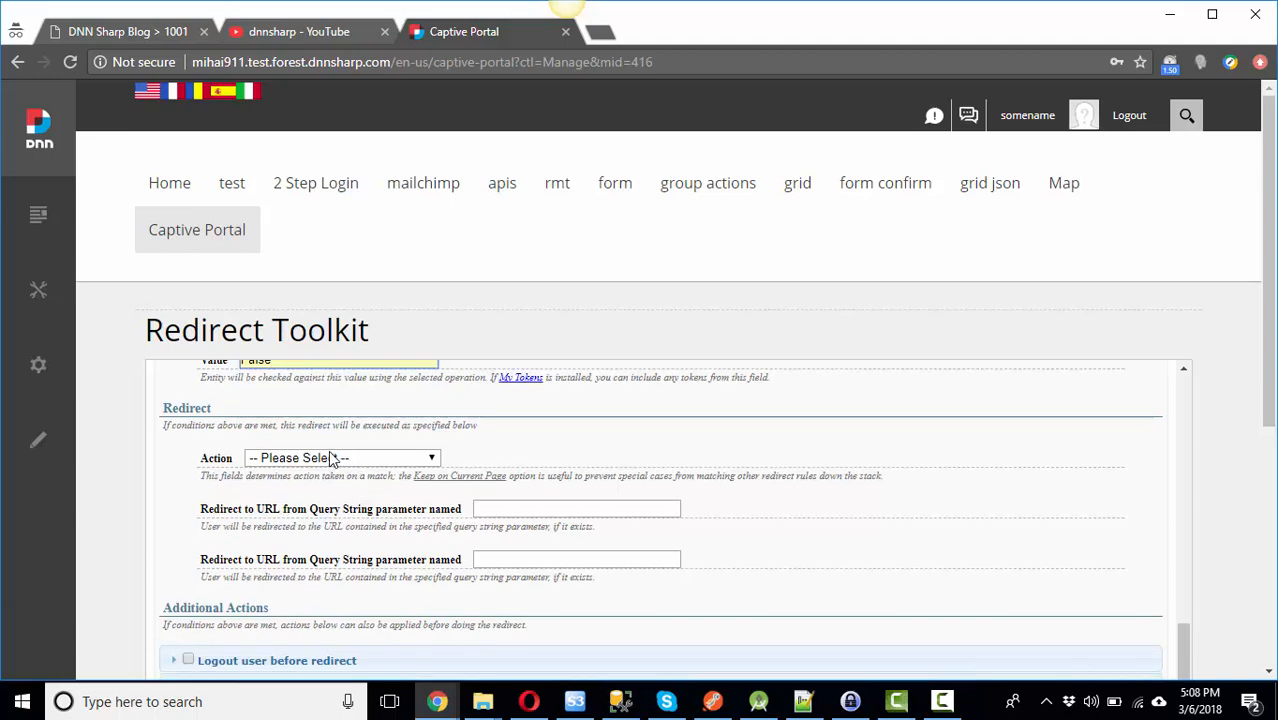
pyautogui.click(289, 460)
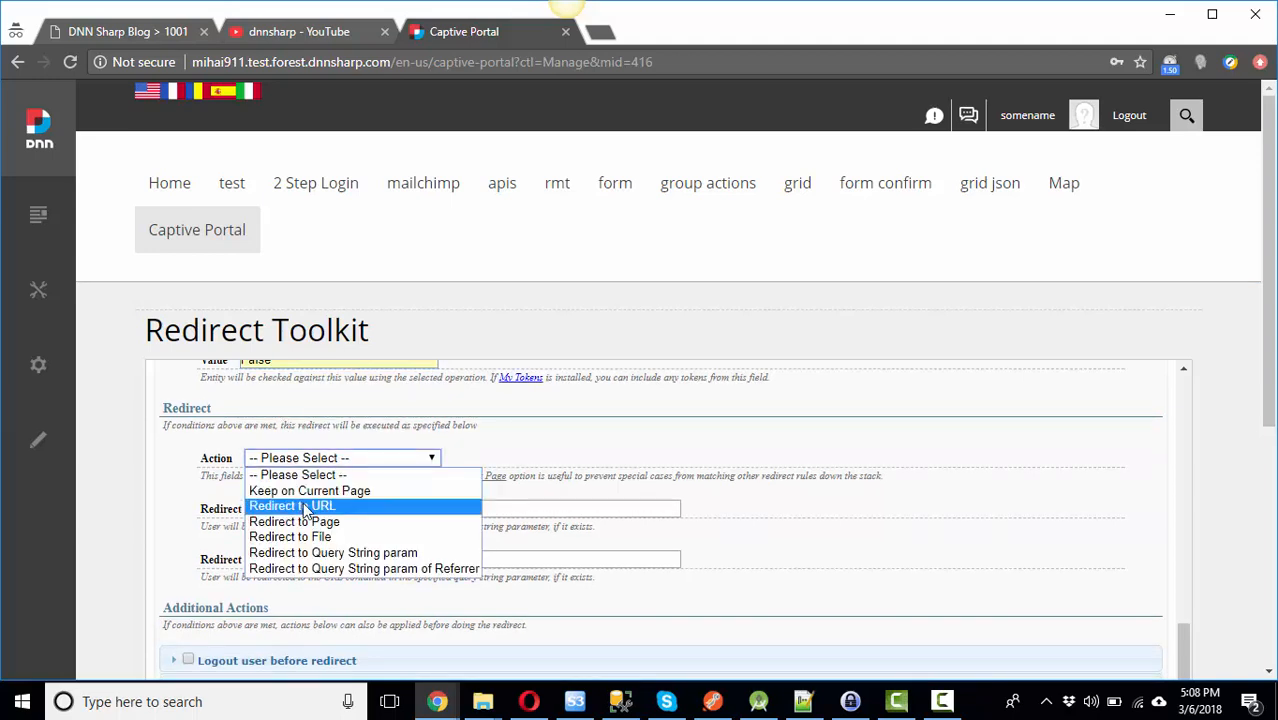
pyautogui.click(307, 507)
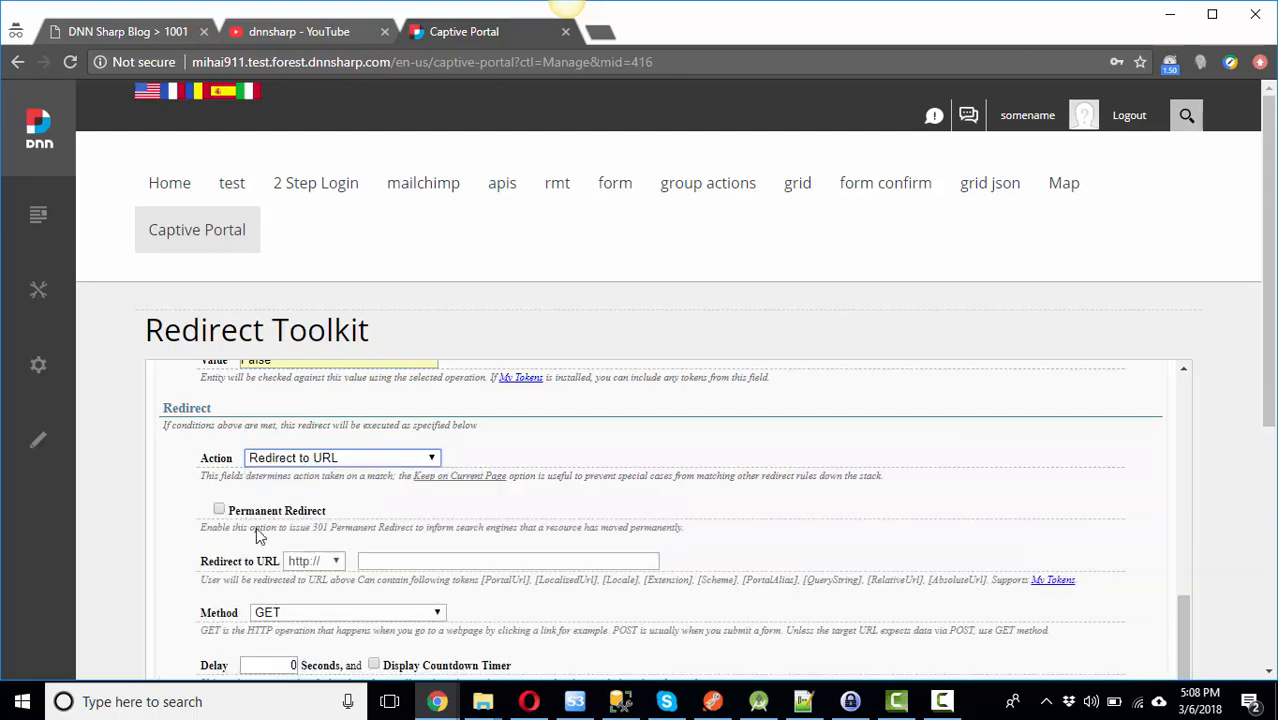
pyautogui.scroll(-1, 340, 575)
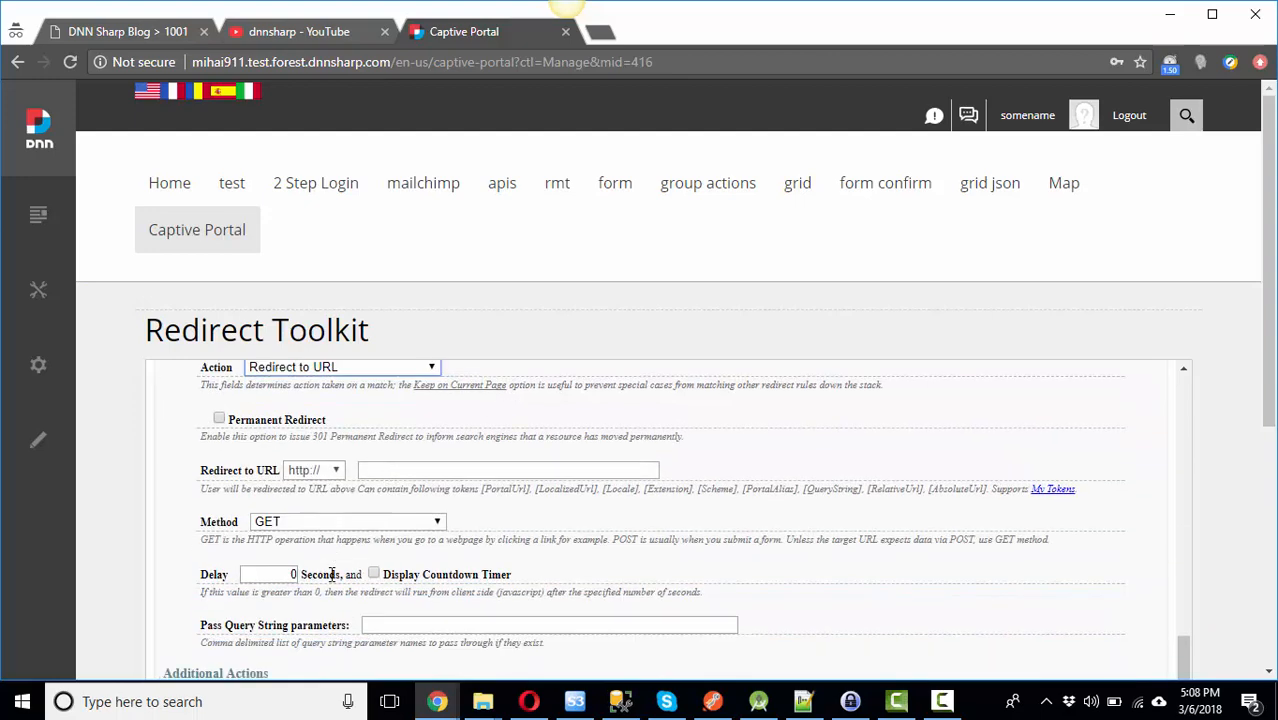
pyautogui.click(322, 366)
pyautogui.click(320, 428)
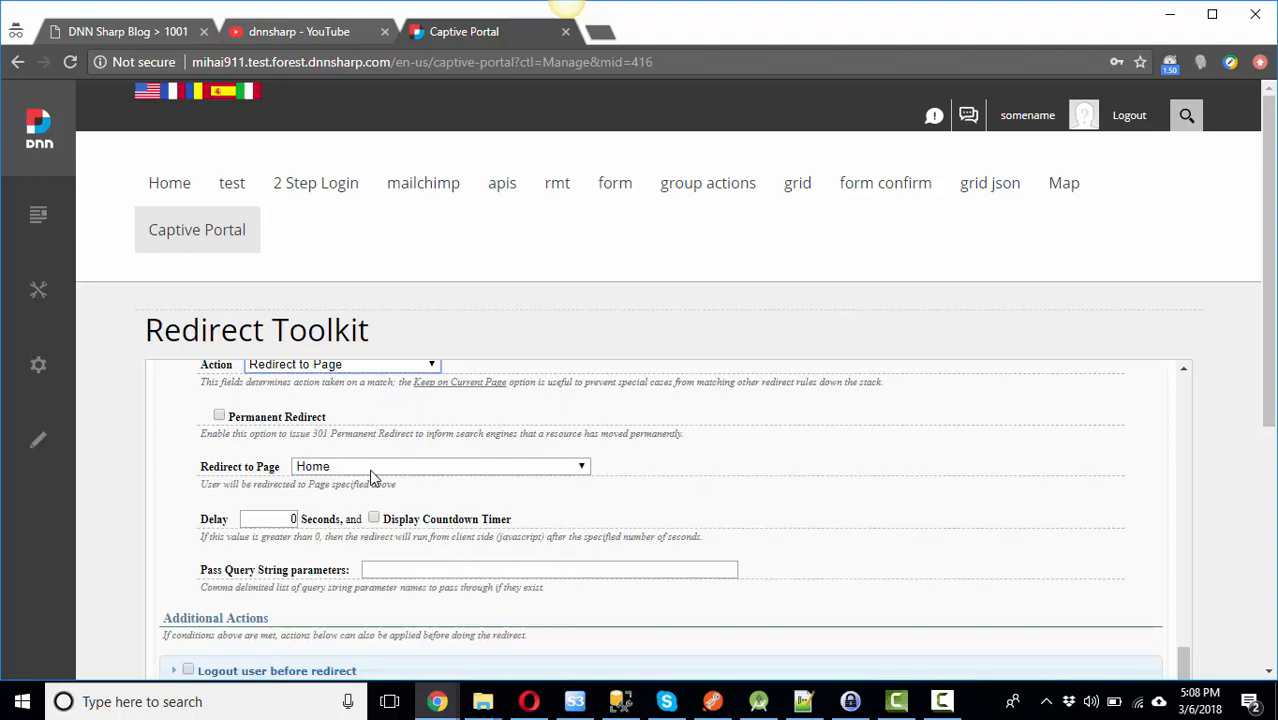
pyautogui.click(372, 470)
pyautogui.scroll(-2, 476, 200)
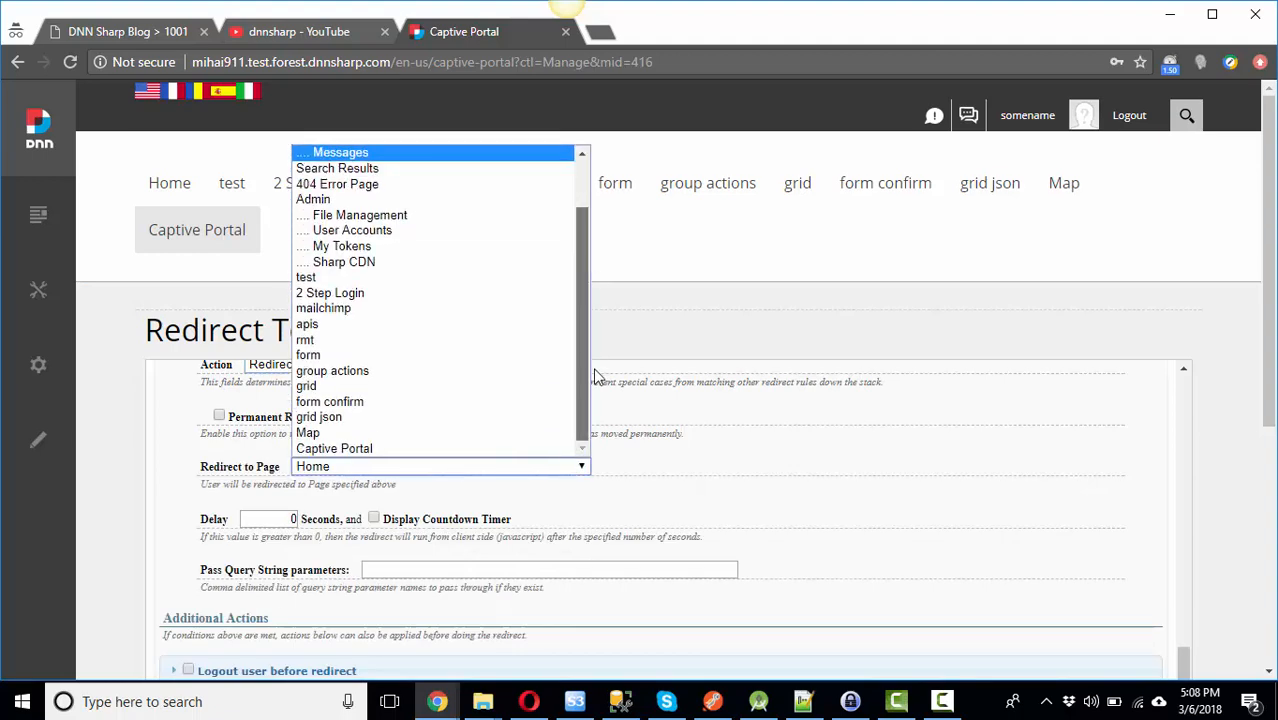
pyautogui.click(322, 449)
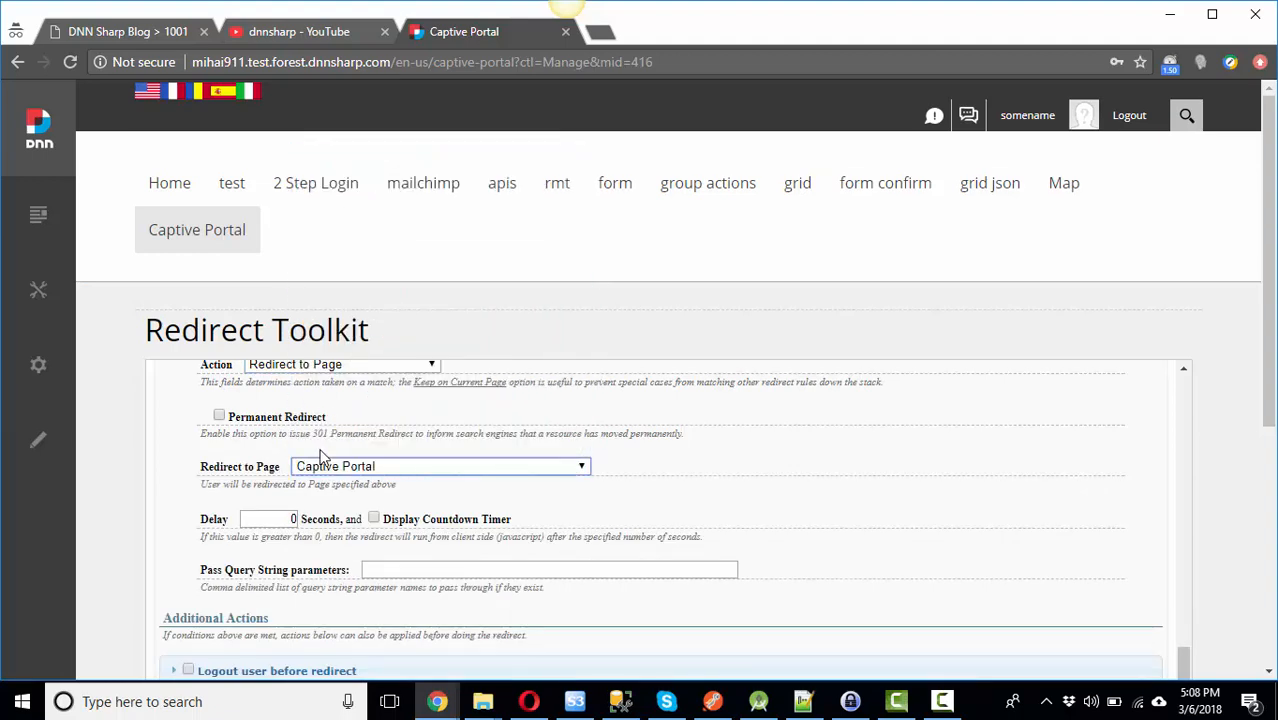
pyautogui.scroll(5, 862, 491)
pyautogui.scroll(1, 866, 493)
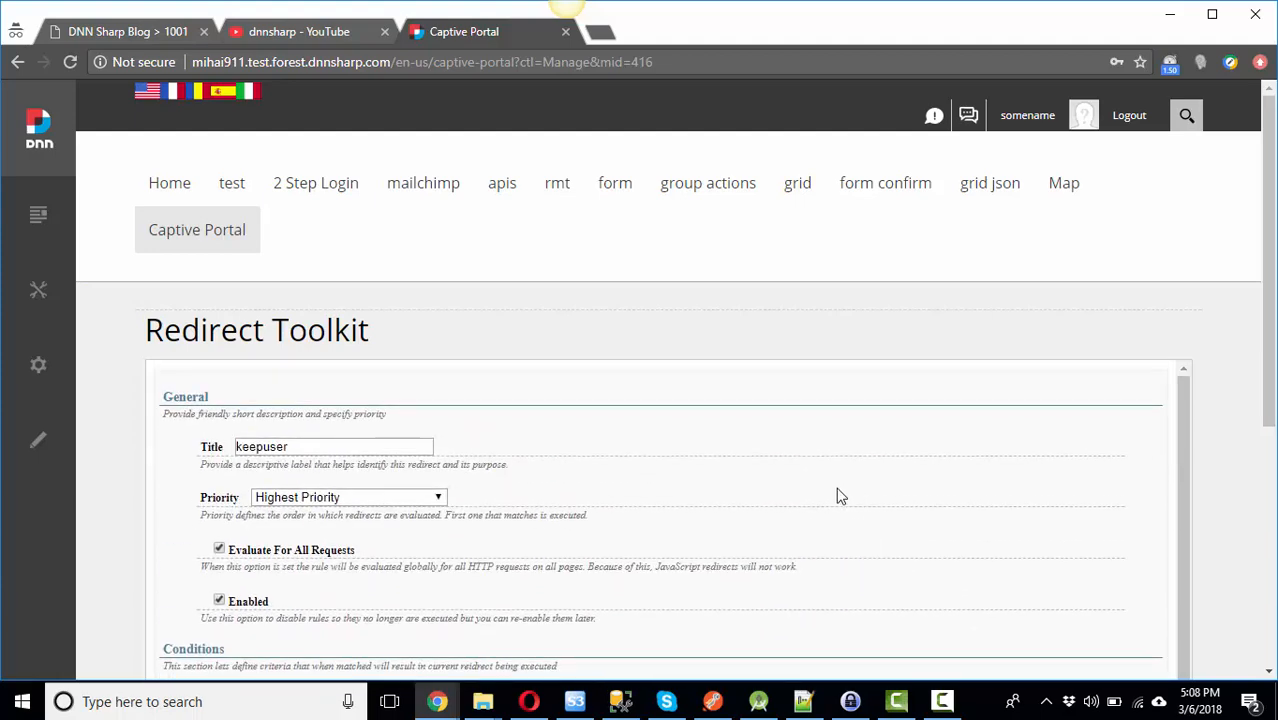
pyautogui.scroll(-10, 876, 495)
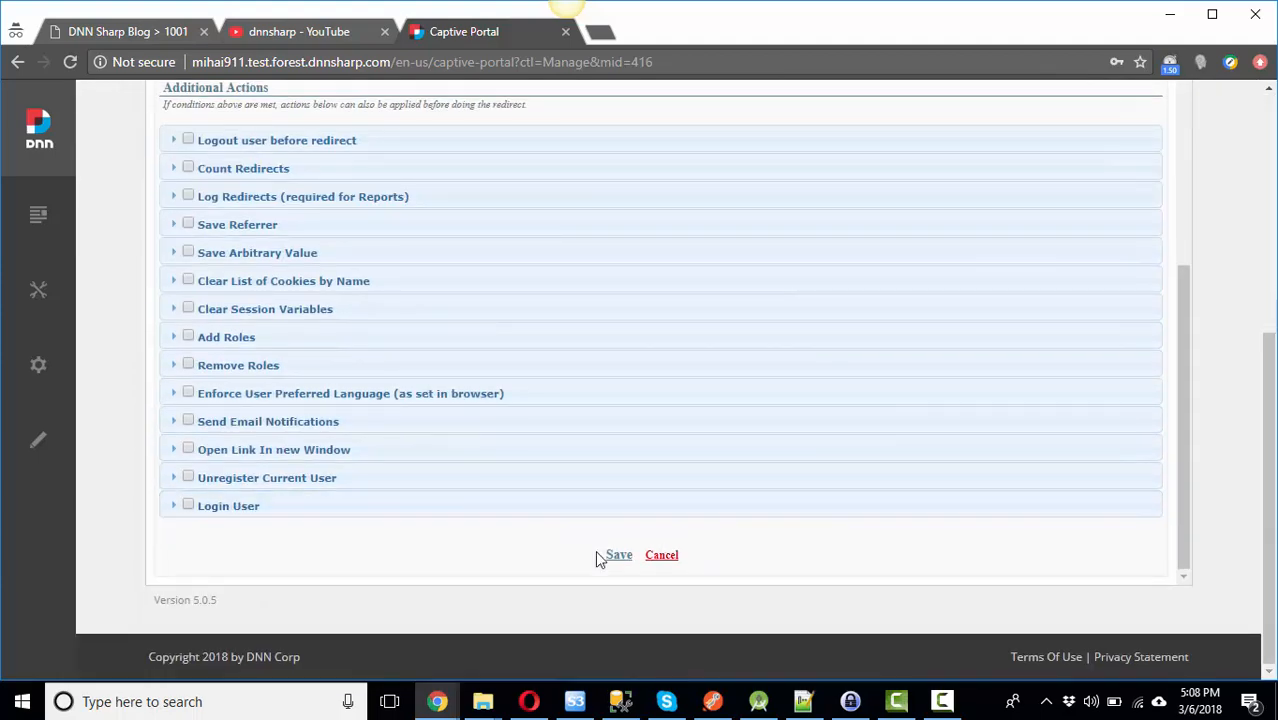
pyautogui.click(612, 555)
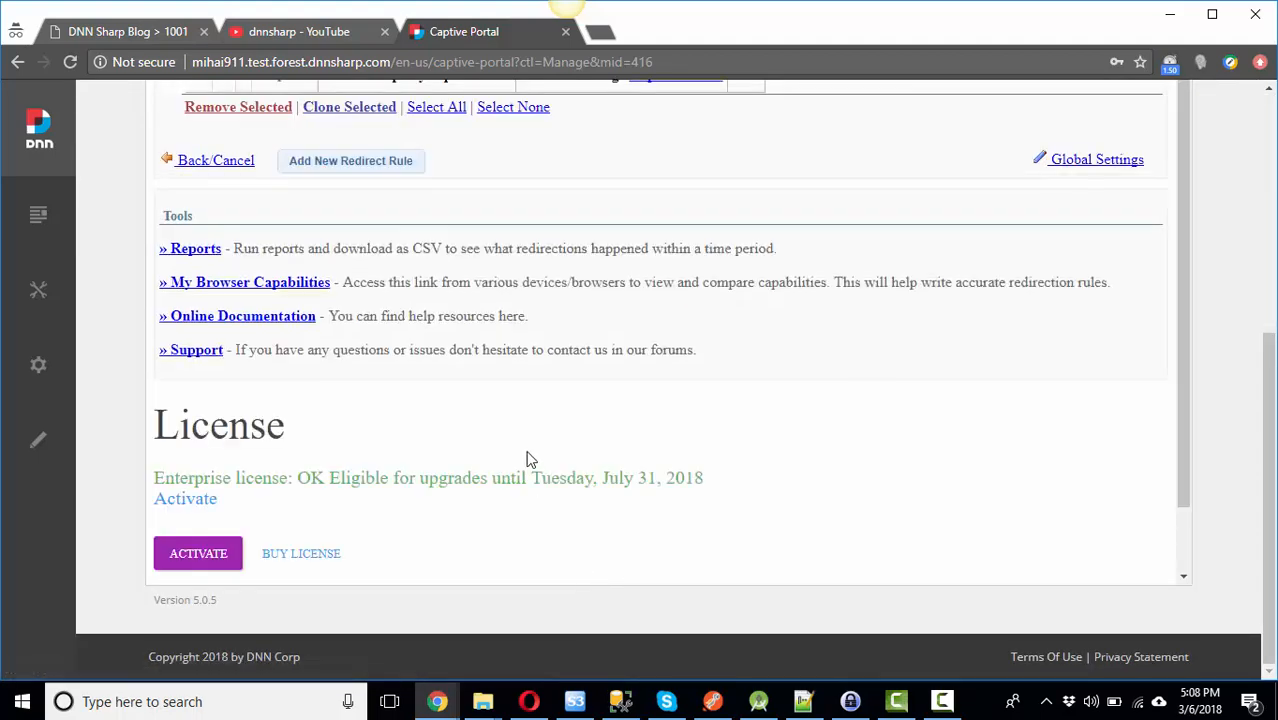
# Step: Start a new rule titled 'skip logged out users' that is evaluated for all requests
pyautogui.scroll(3, 528, 455)
pyautogui.scroll(2, 530, 453)
pyautogui.scroll(-1, 514, 465)
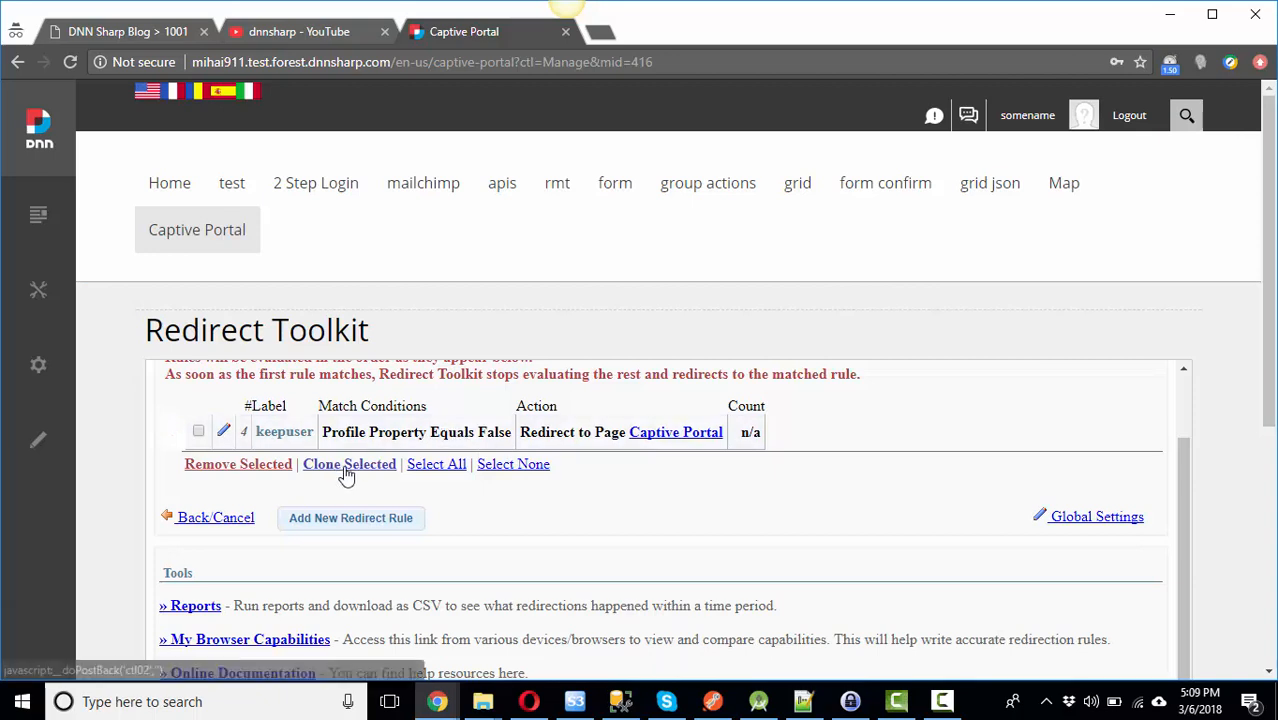
pyautogui.click(364, 520)
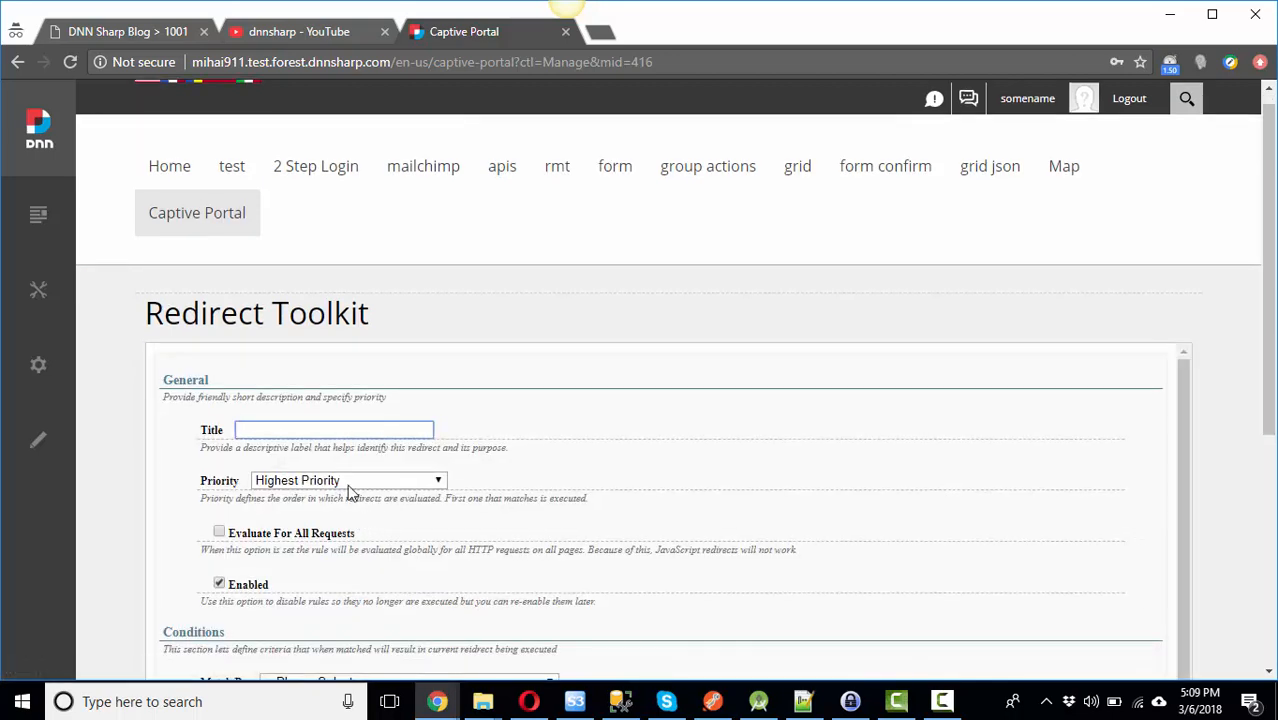
pyautogui.write('skip logged out users')
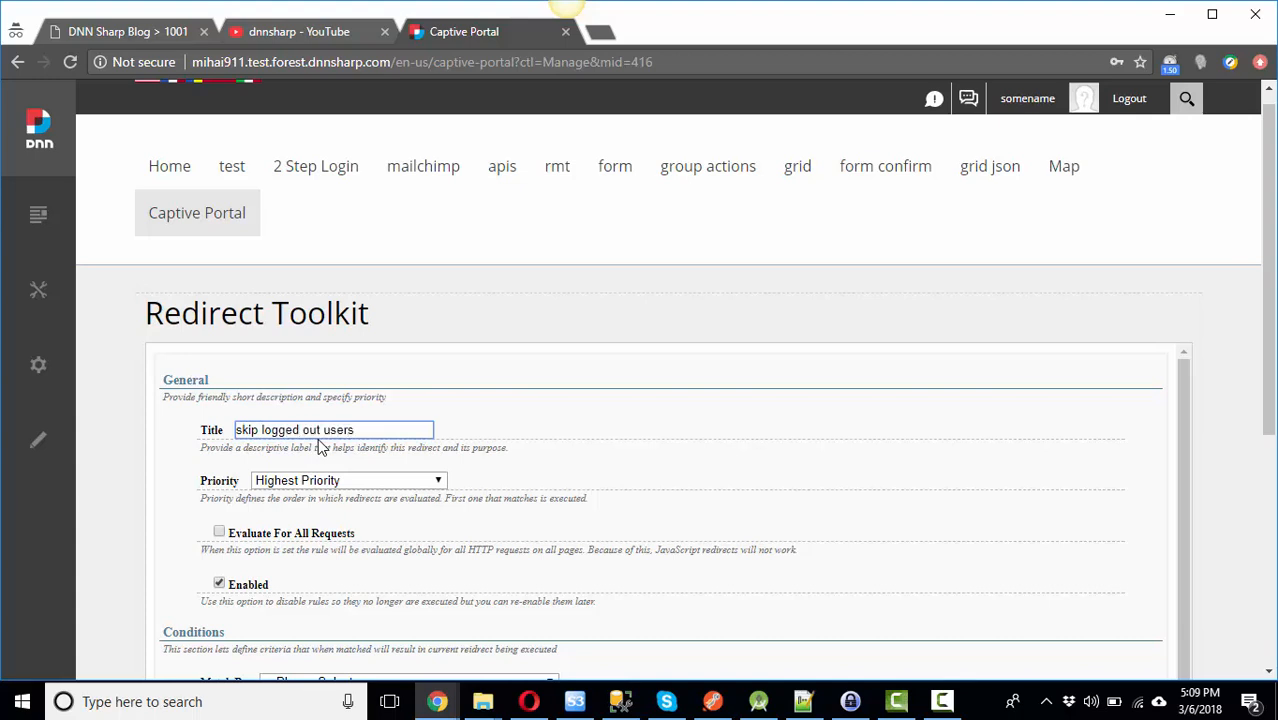
pyautogui.scroll(-2, 408, 354)
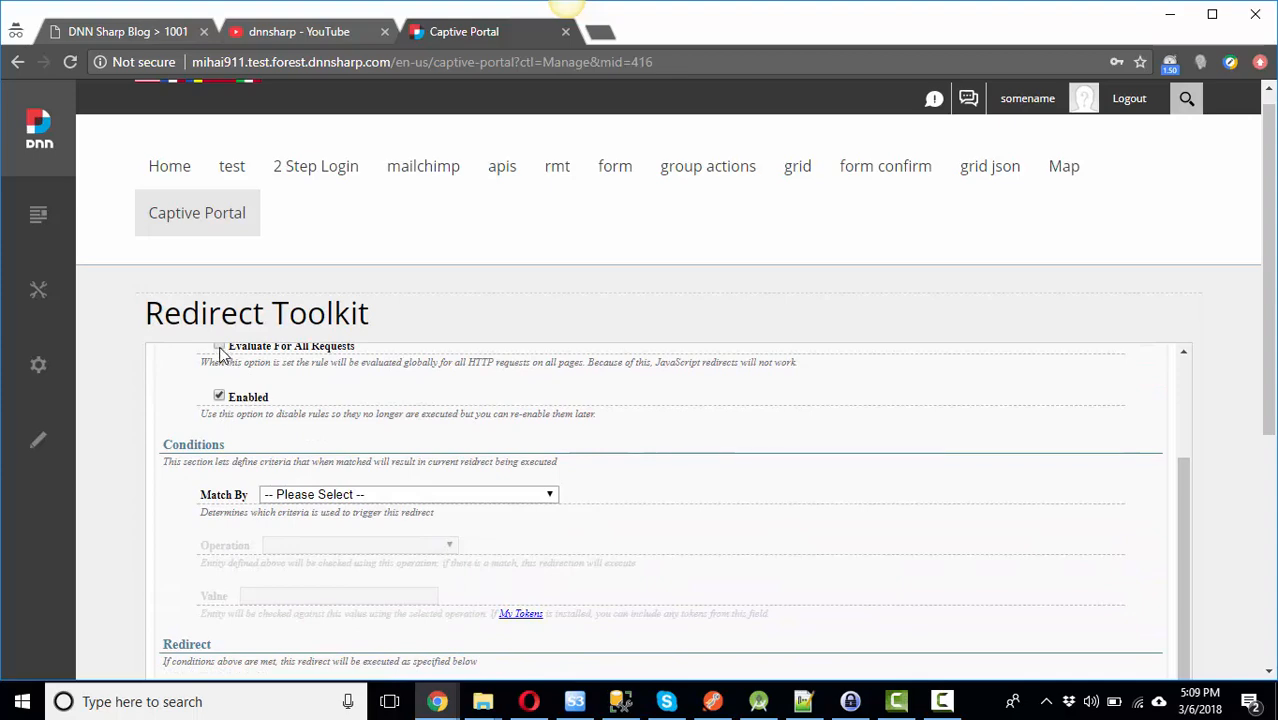
pyautogui.click(220, 348)
pyautogui.scroll(-1, 386, 400)
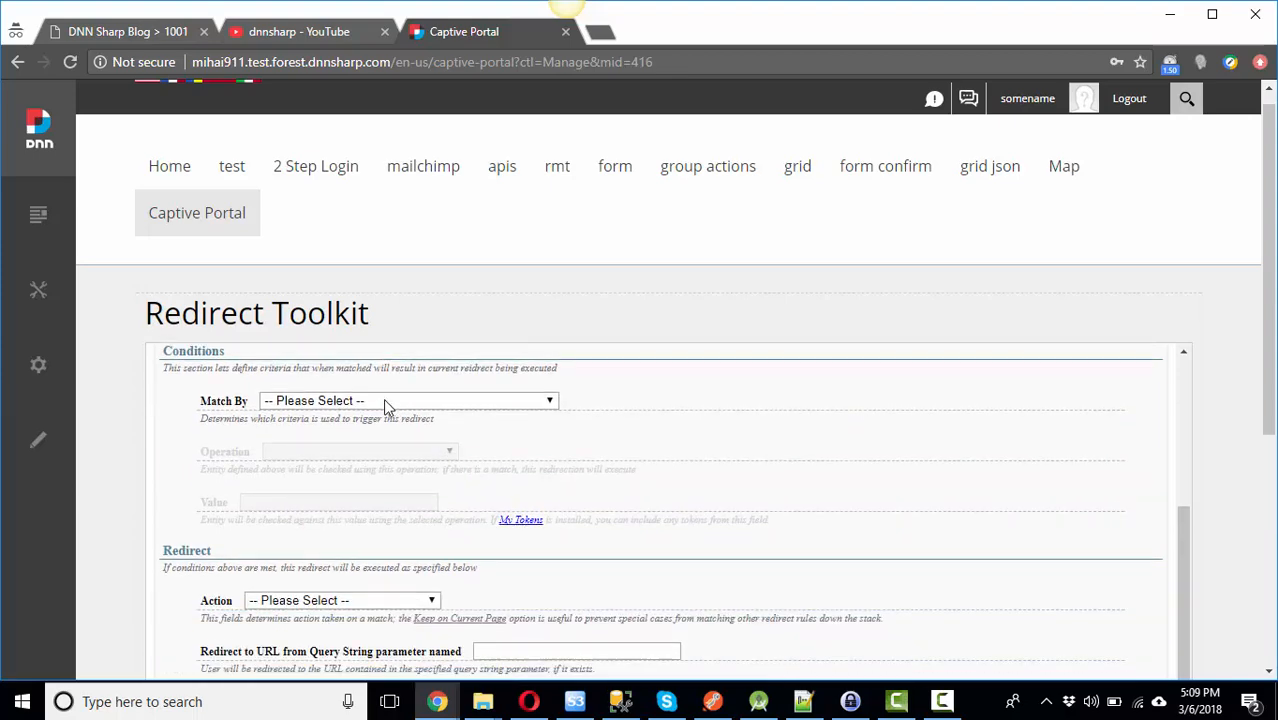
pyautogui.scroll(2, 386, 402)
pyautogui.scroll(-2, 386, 402)
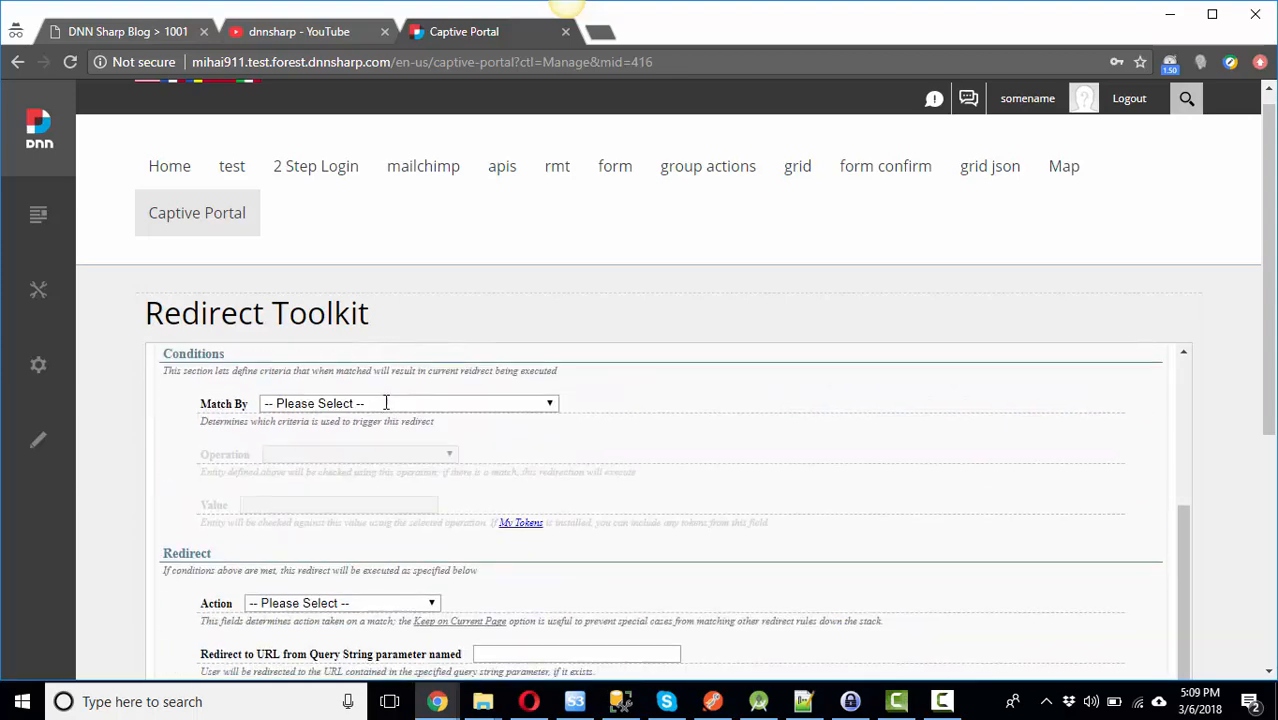
# Step: Match the rule when User ID is Less Than 0
pyautogui.click(352, 400)
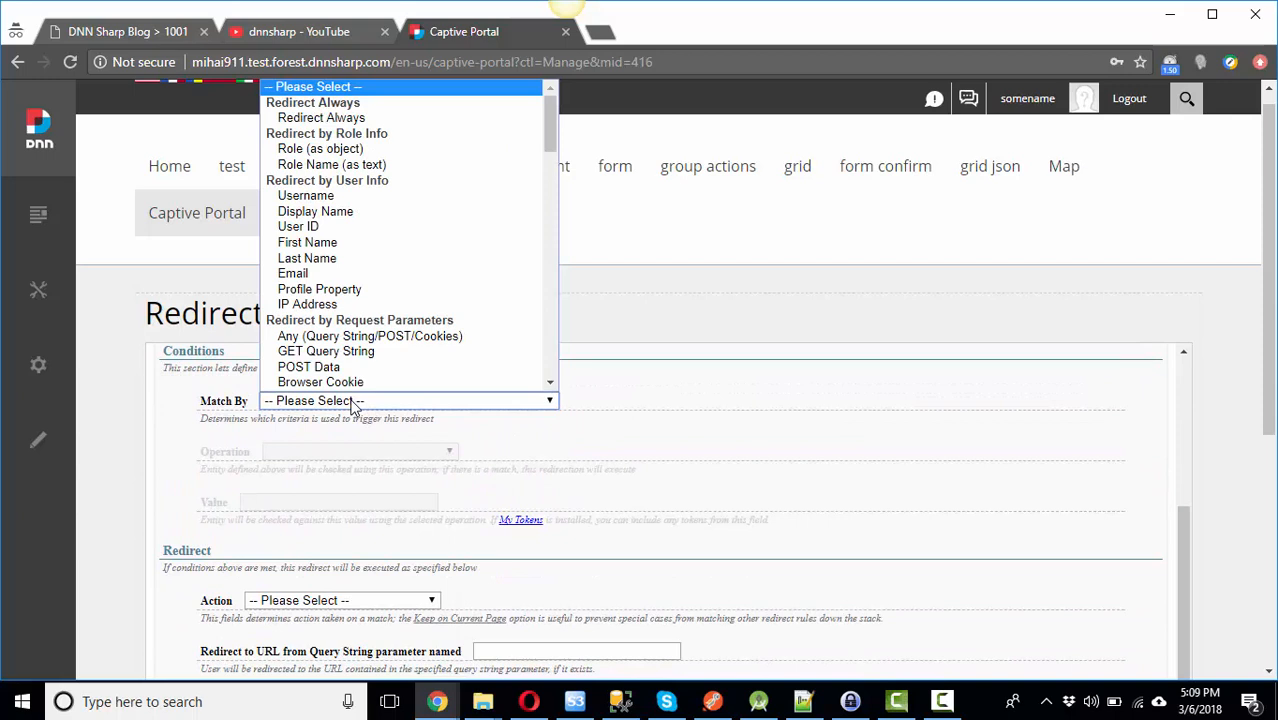
pyautogui.click(340, 228)
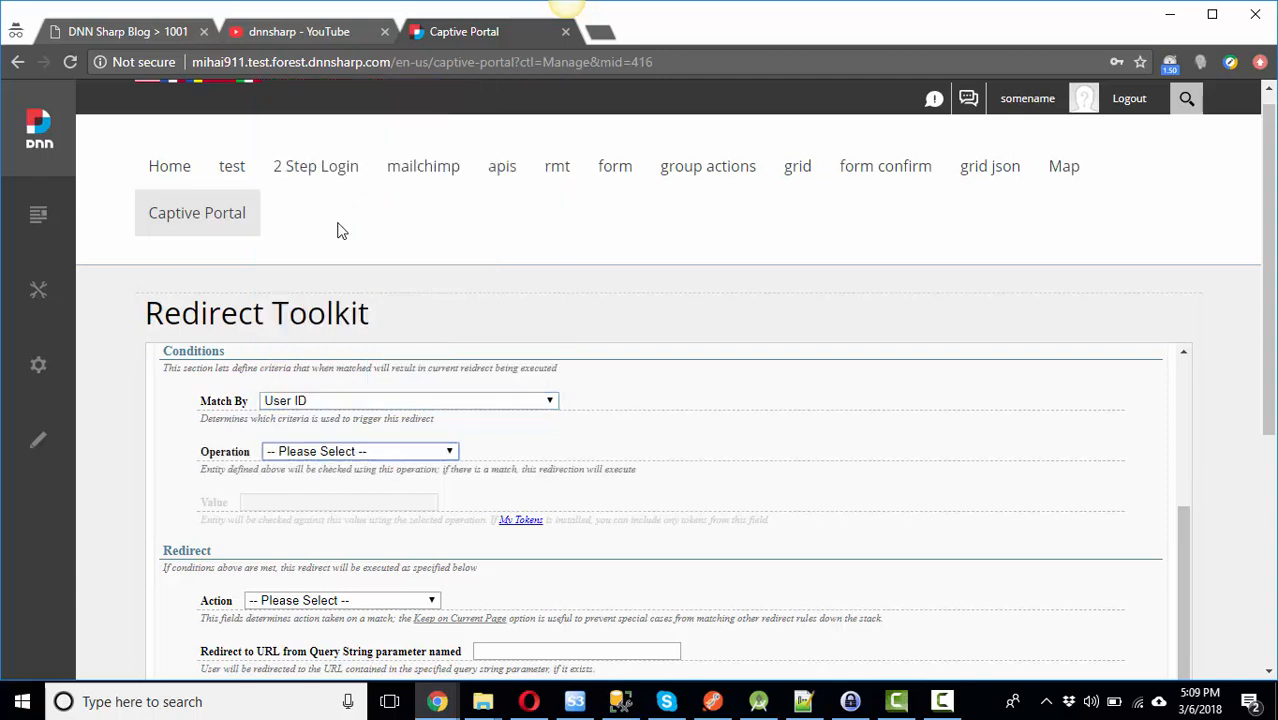
pyautogui.click(350, 453)
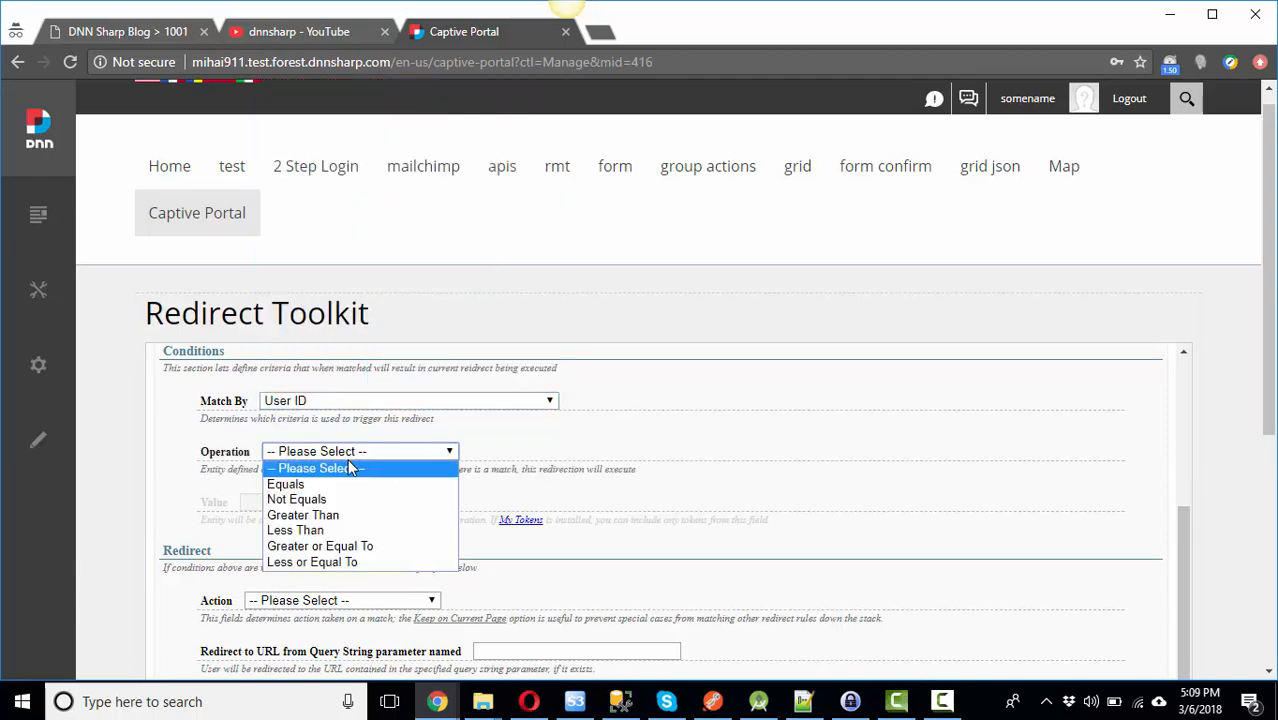
pyautogui.click(326, 530)
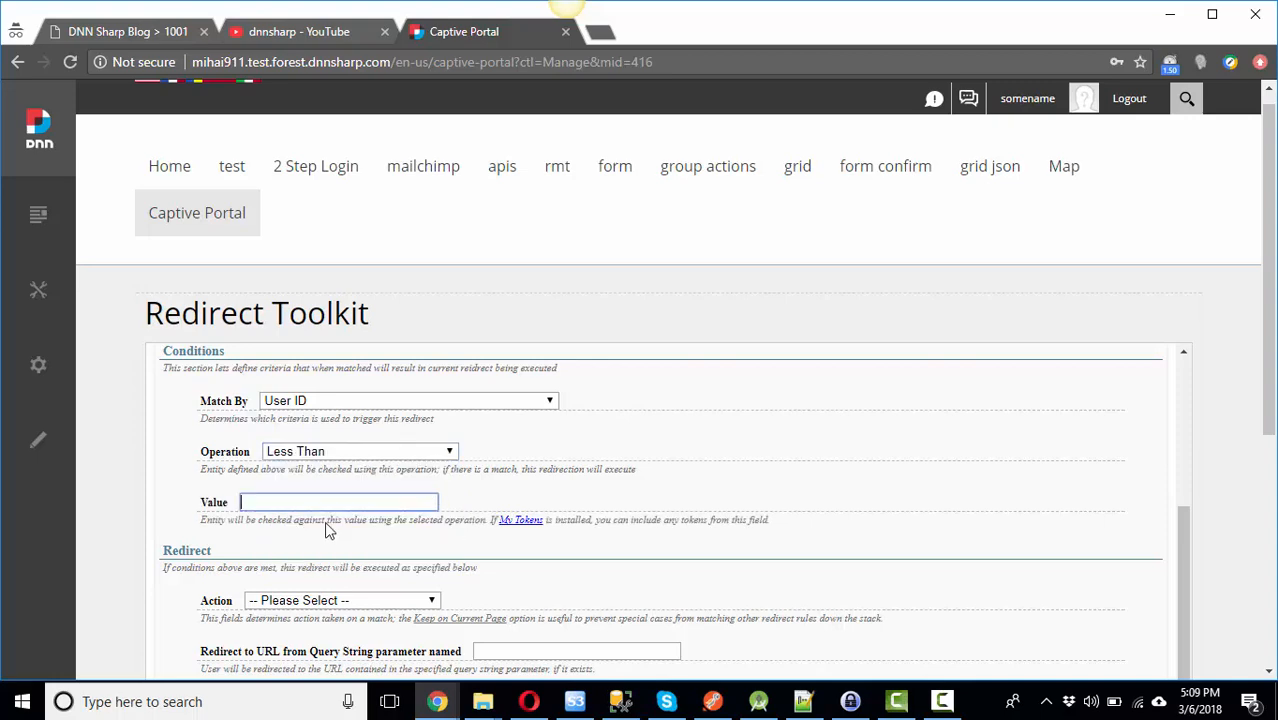
pyautogui.click(313, 502)
pyautogui.write('0')
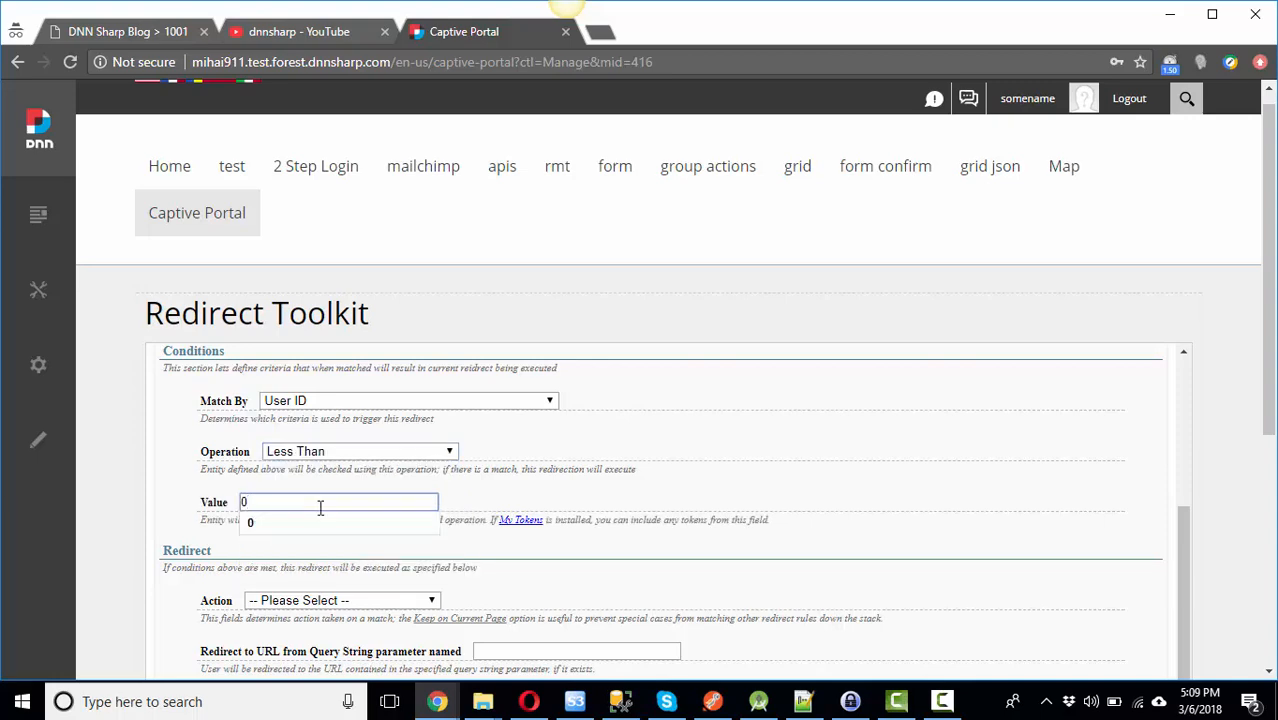
pyautogui.click(340, 522)
pyautogui.click(183, 504)
pyautogui.scroll(-2, 181, 505)
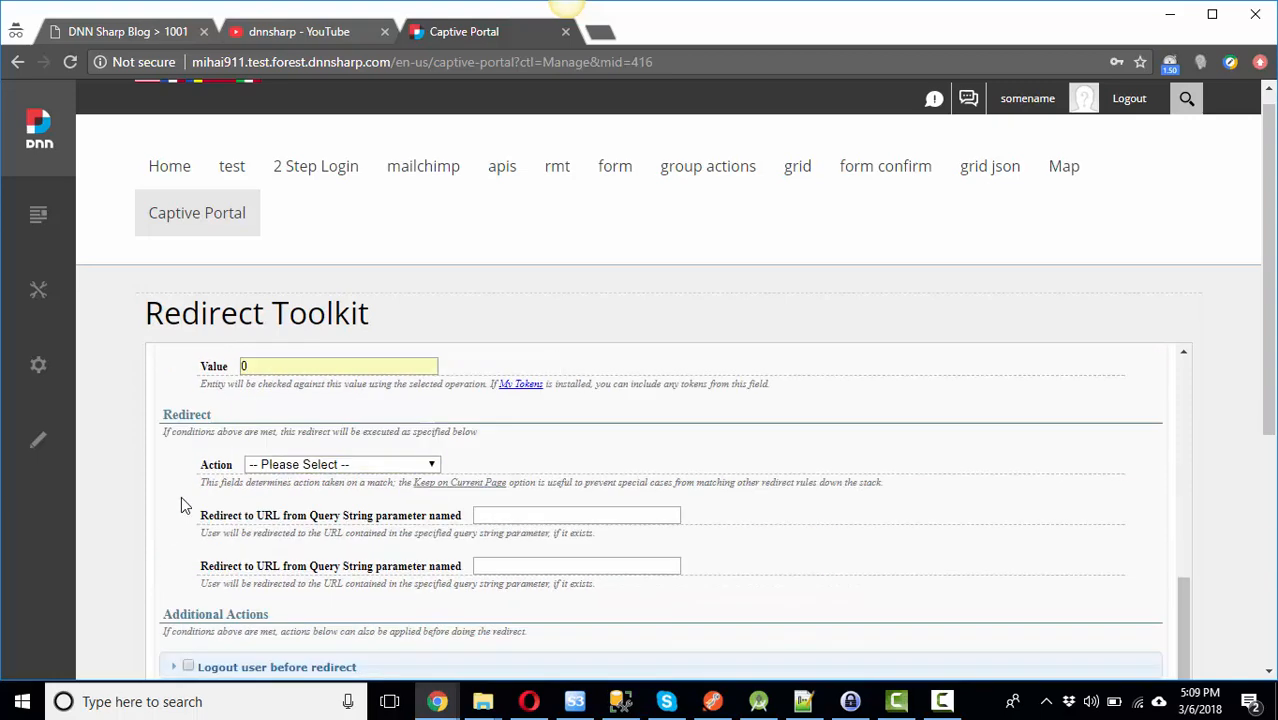
pyautogui.scroll(-1, 181, 505)
# Step: Set the action to Keep on Current Page, save the rule, and begin another new rule
pyautogui.click(305, 413)
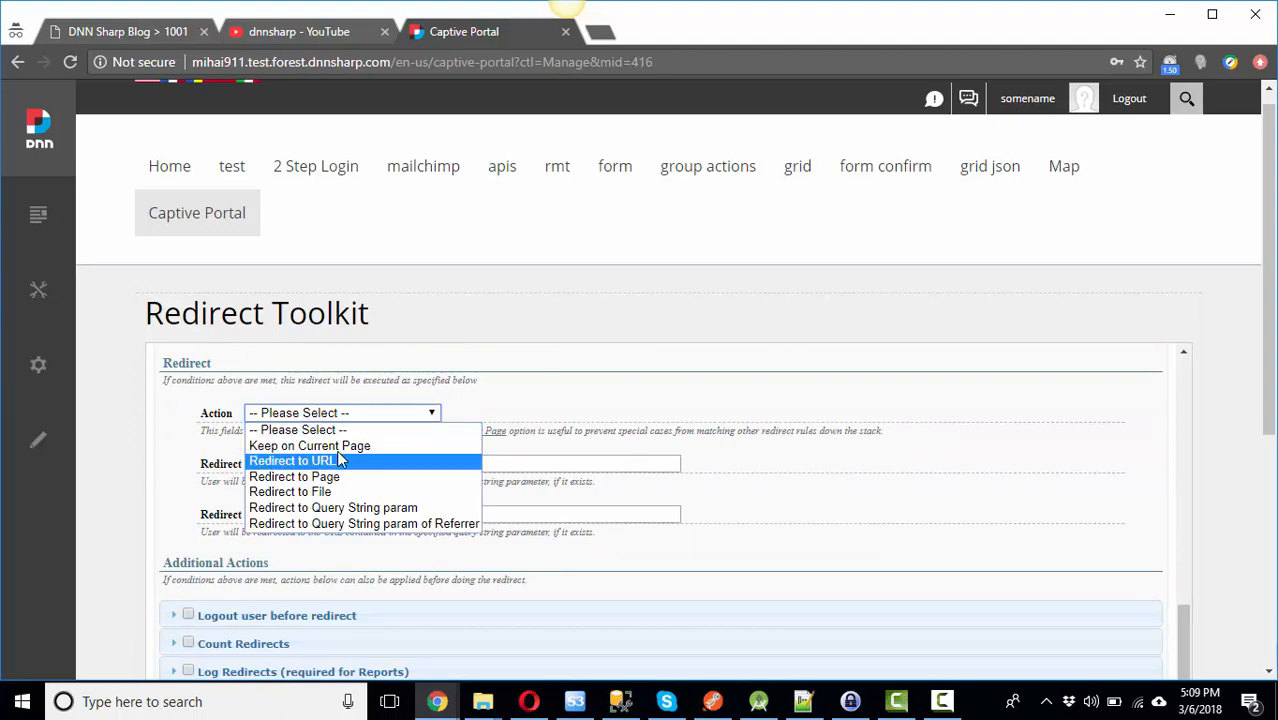
pyautogui.click(330, 446)
pyautogui.scroll(-1, 330, 500)
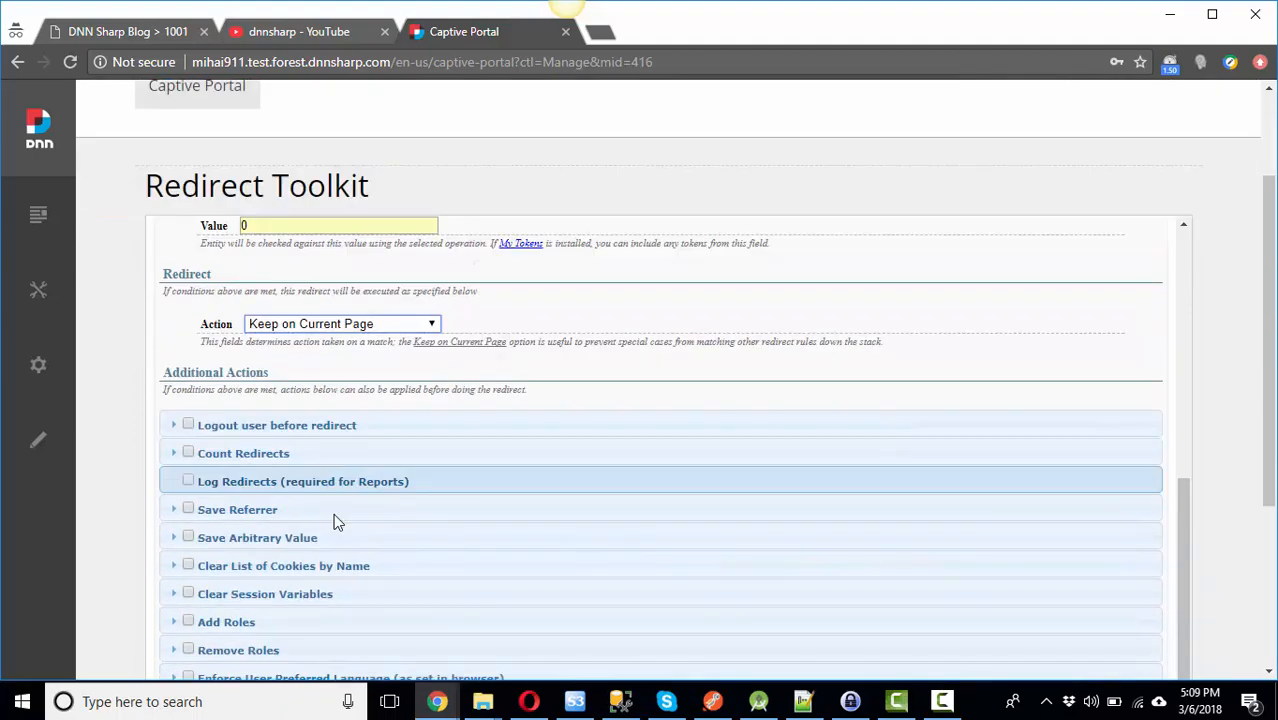
pyautogui.scroll(-2, 337, 521)
pyautogui.click(617, 556)
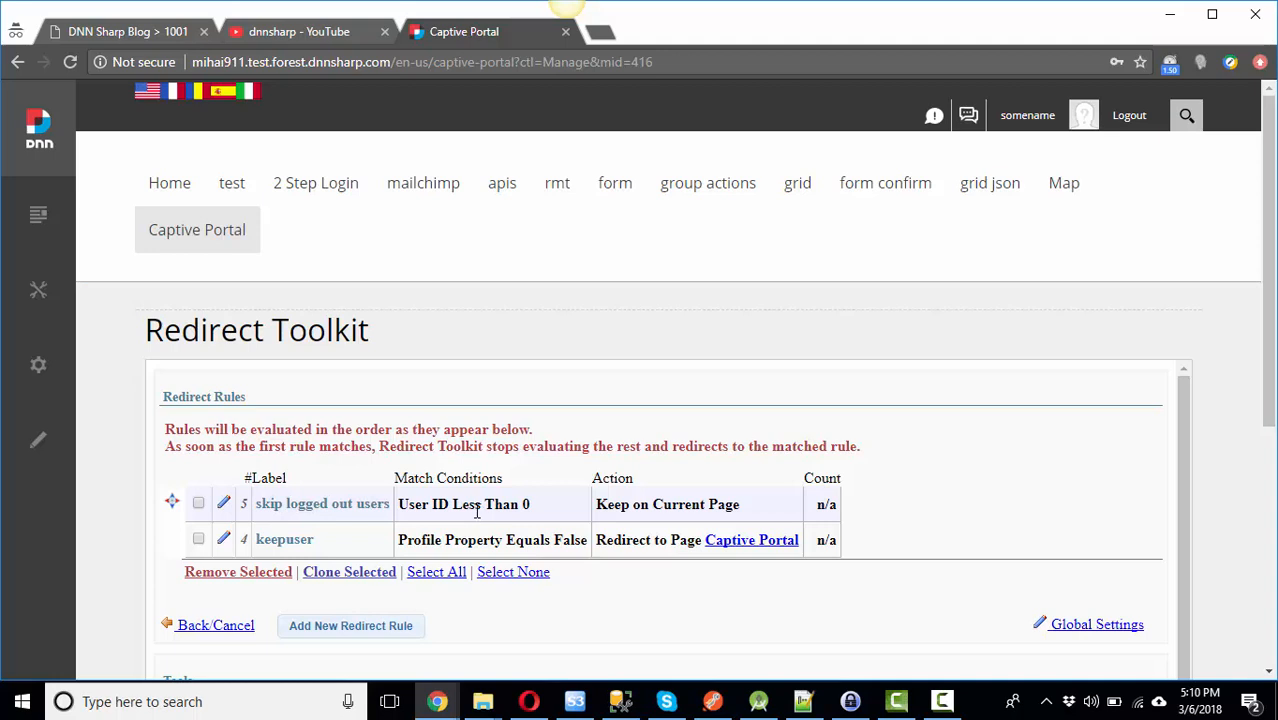
pyautogui.click(359, 631)
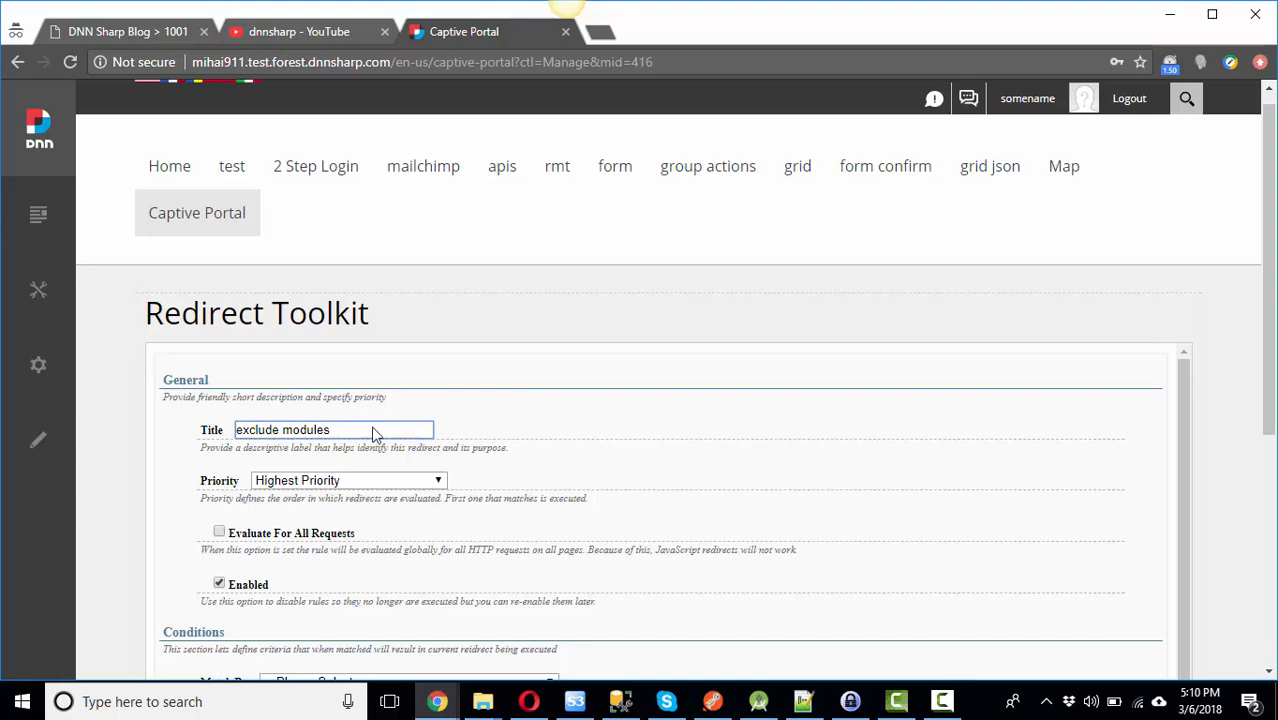
# Step: Keep the exclude modules rule at Highest Priority and evaluate it for all requests
pyautogui.click(380, 484)
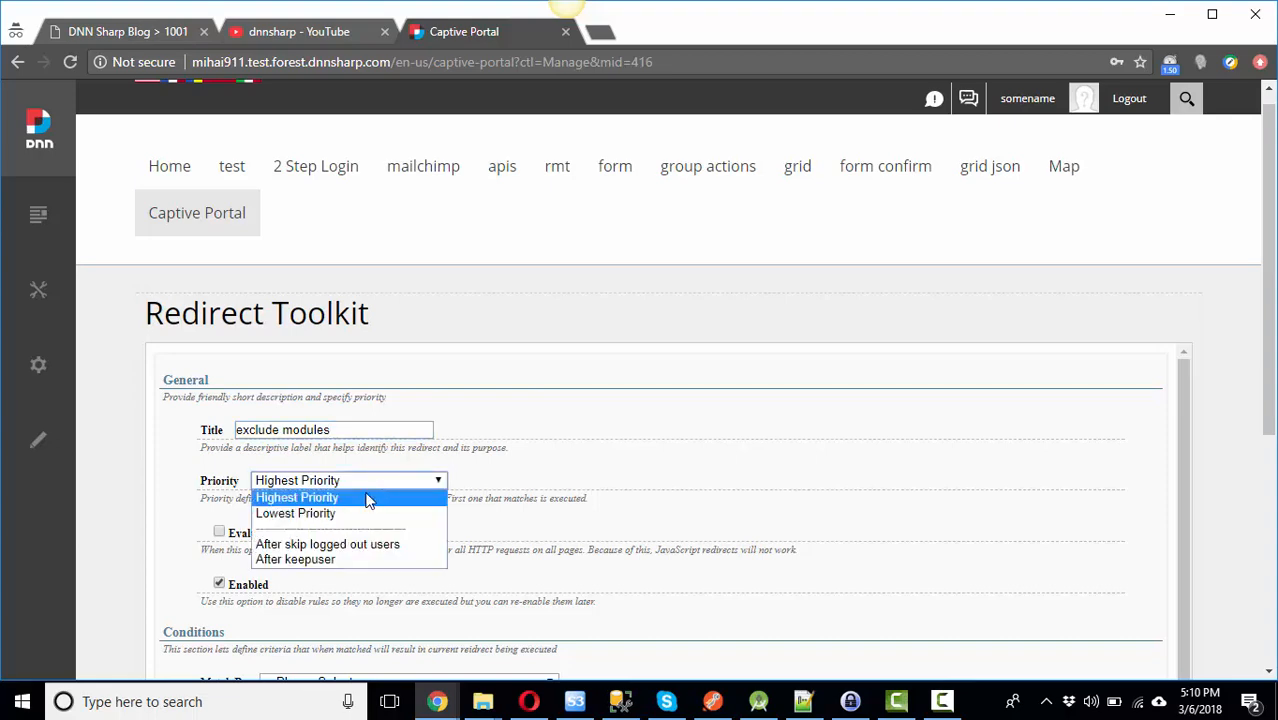
pyautogui.click(368, 492)
pyautogui.scroll(-1, 281, 478)
pyautogui.click(219, 438)
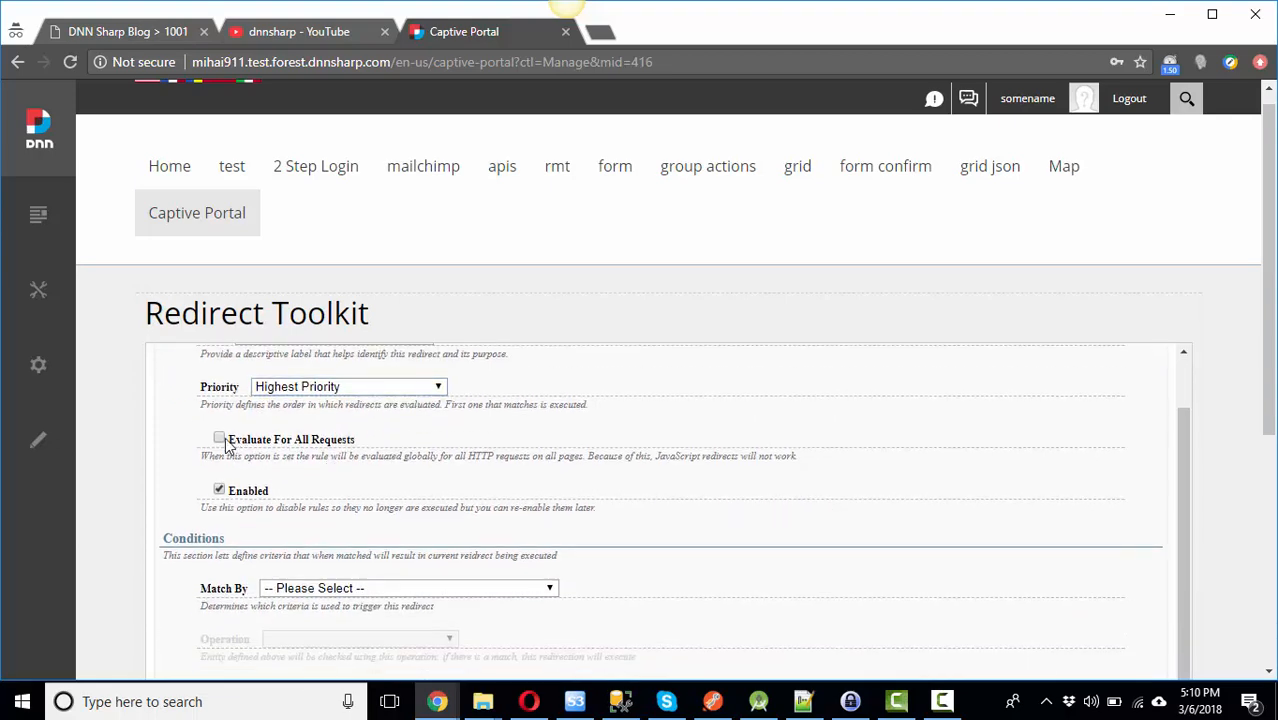
pyautogui.scroll(-2, 300, 495)
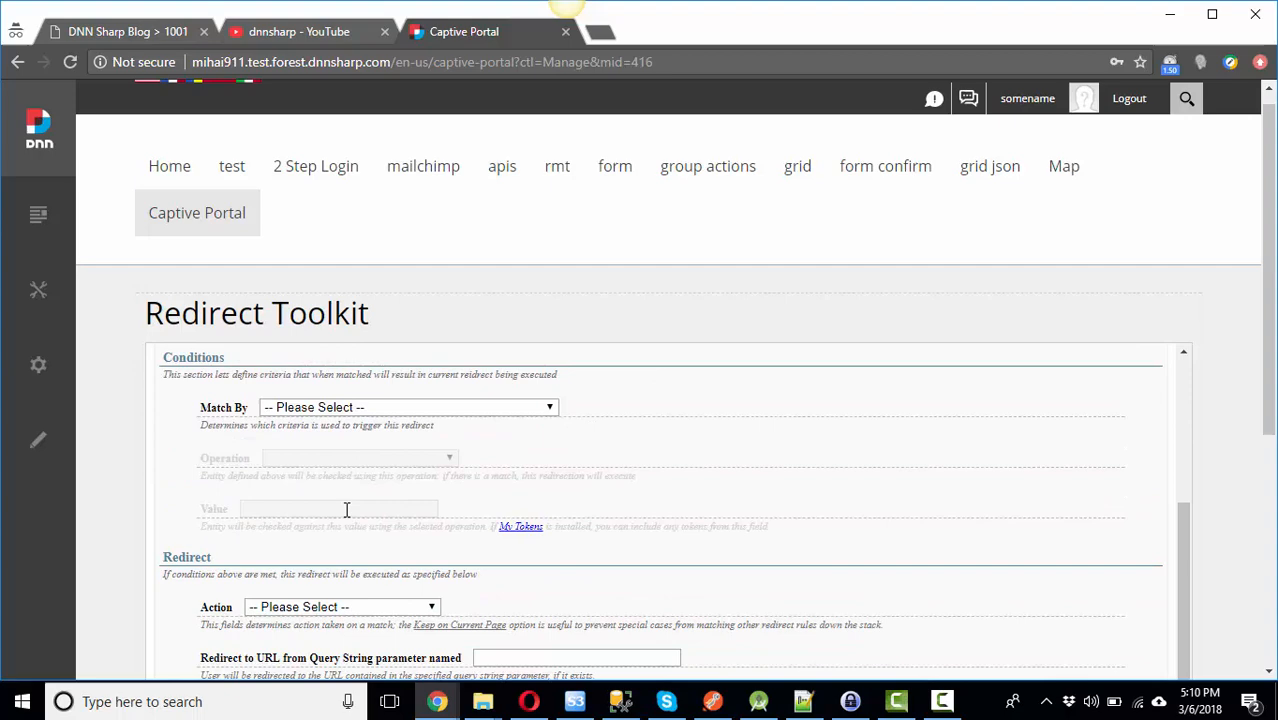
# Step: Match the rule by Relative Url using Regex Is Match
pyautogui.click(316, 400)
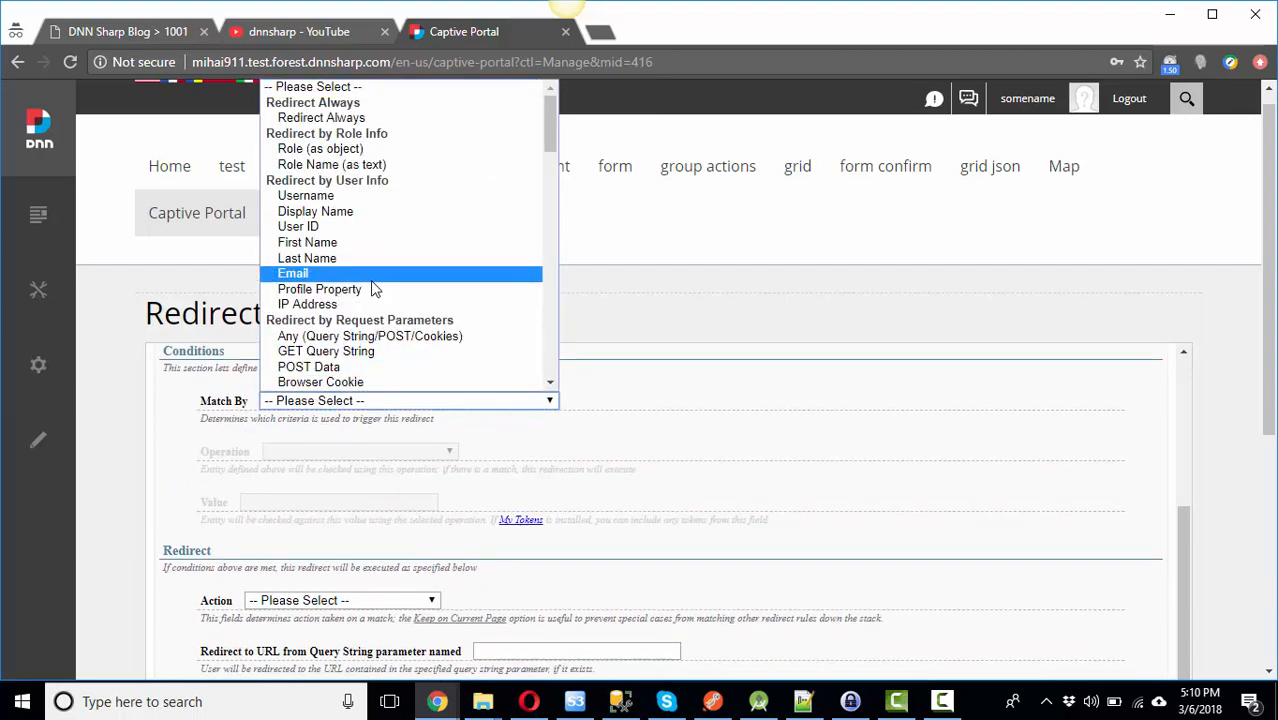
pyautogui.scroll(-15, 374, 287)
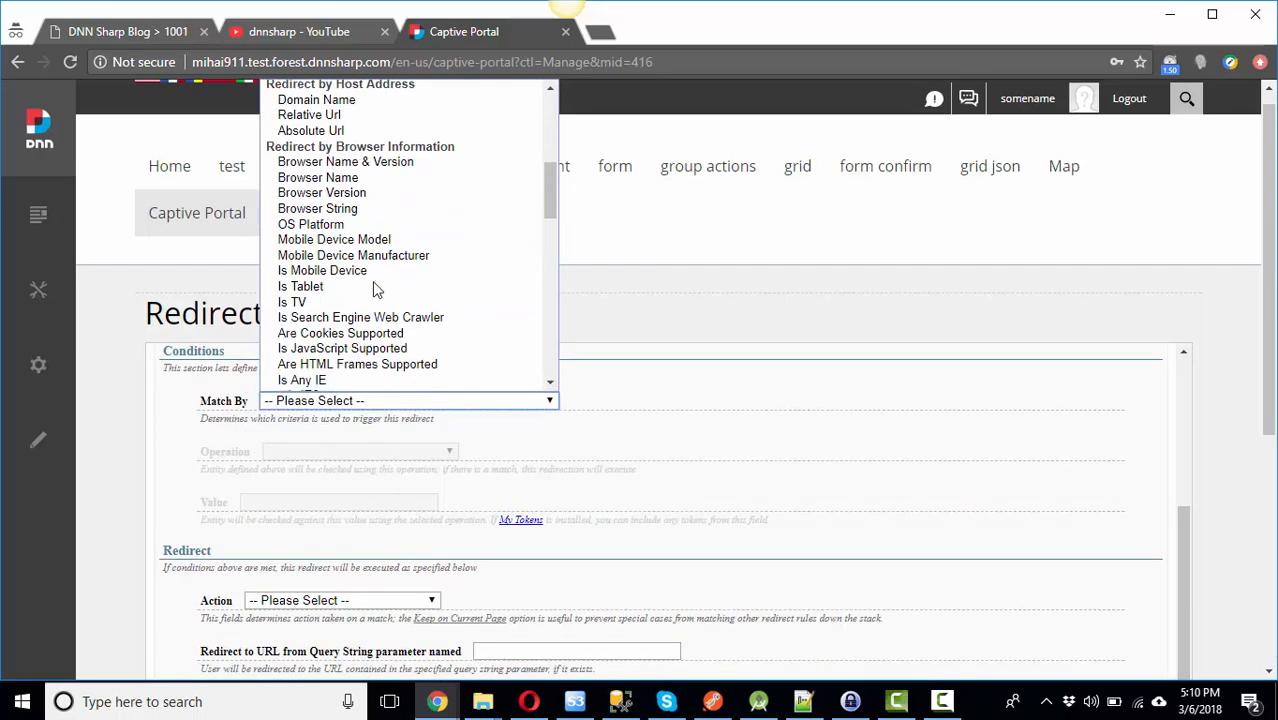
pyautogui.scroll(-8, 372, 287)
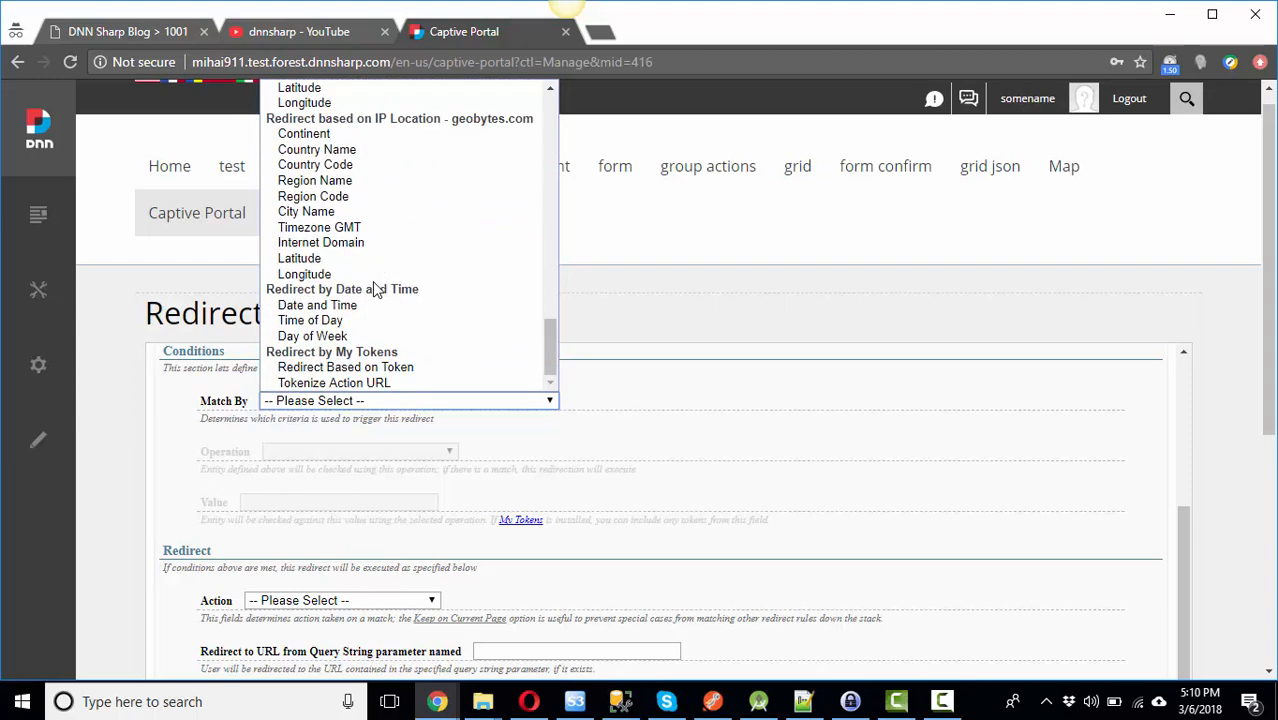
pyautogui.scroll(10, 374, 287)
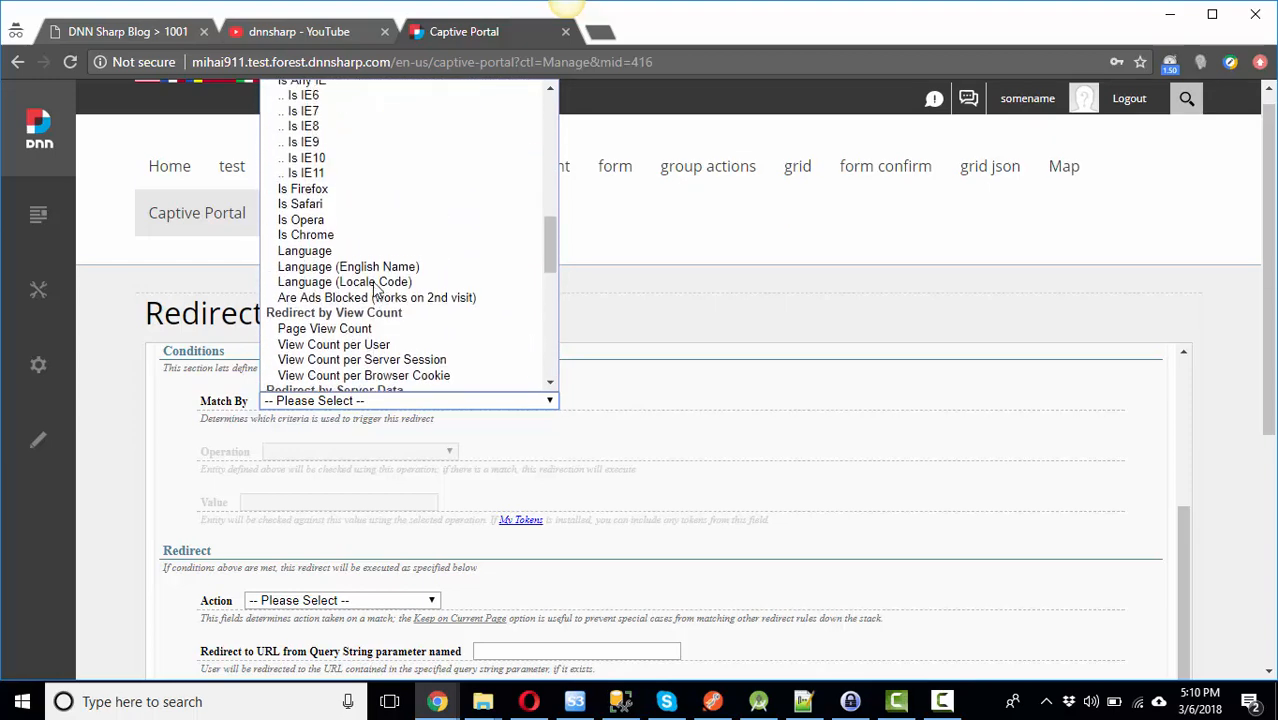
pyautogui.scroll(5, 374, 287)
pyautogui.click(307, 186)
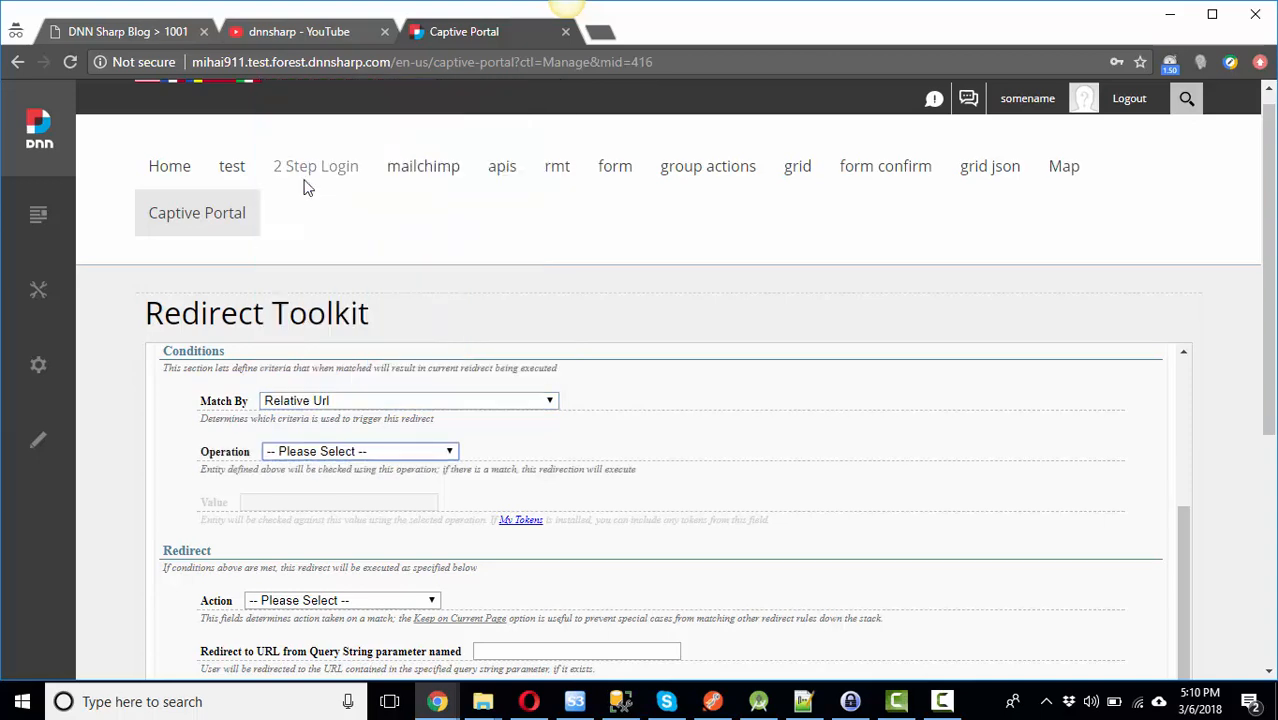
pyautogui.click(356, 452)
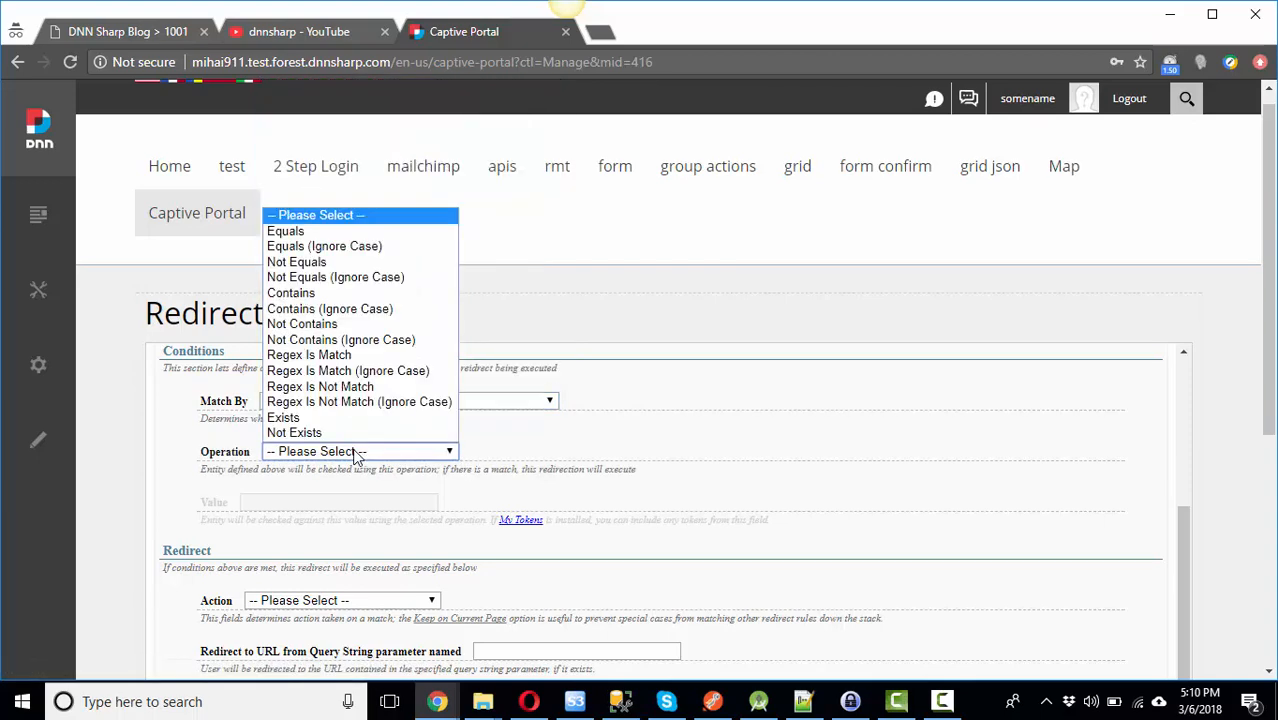
pyautogui.click(335, 355)
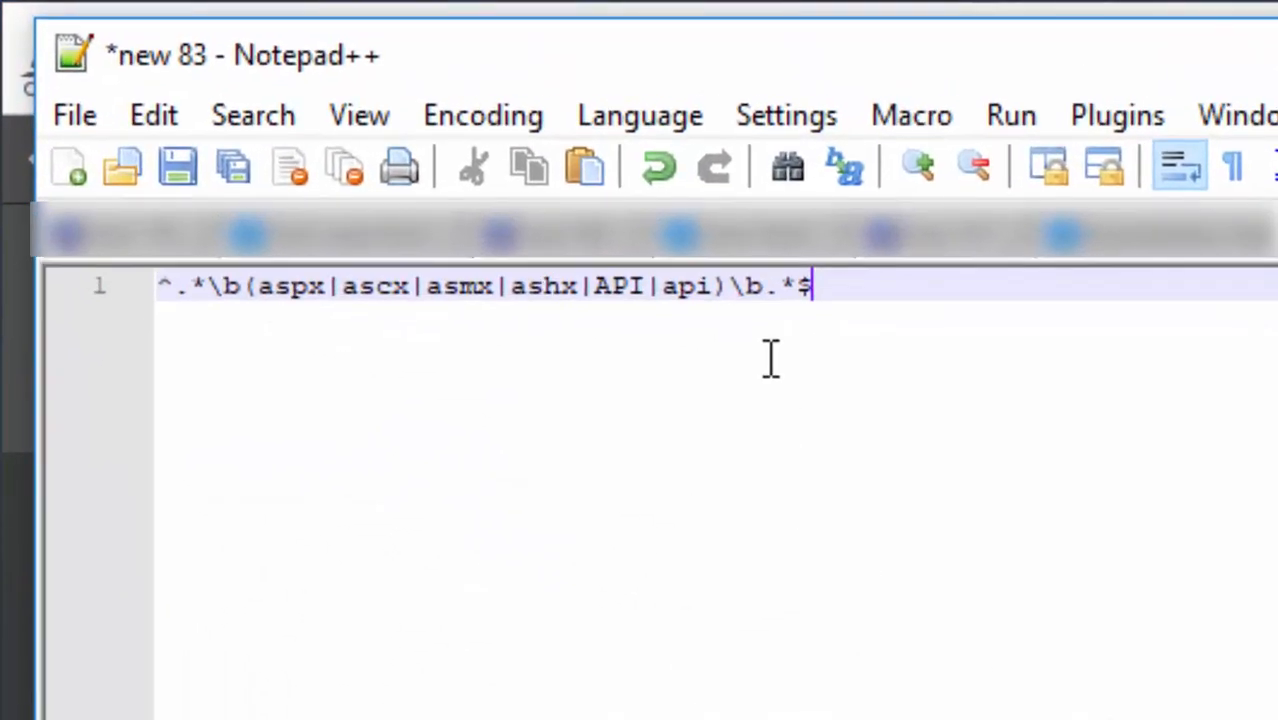
# Step: Explain the regex's aspx, ascx, asmx and API parts, copy the whole line, and return to the Value field
pyautogui.click(291, 288)
pyautogui.click(375, 288)
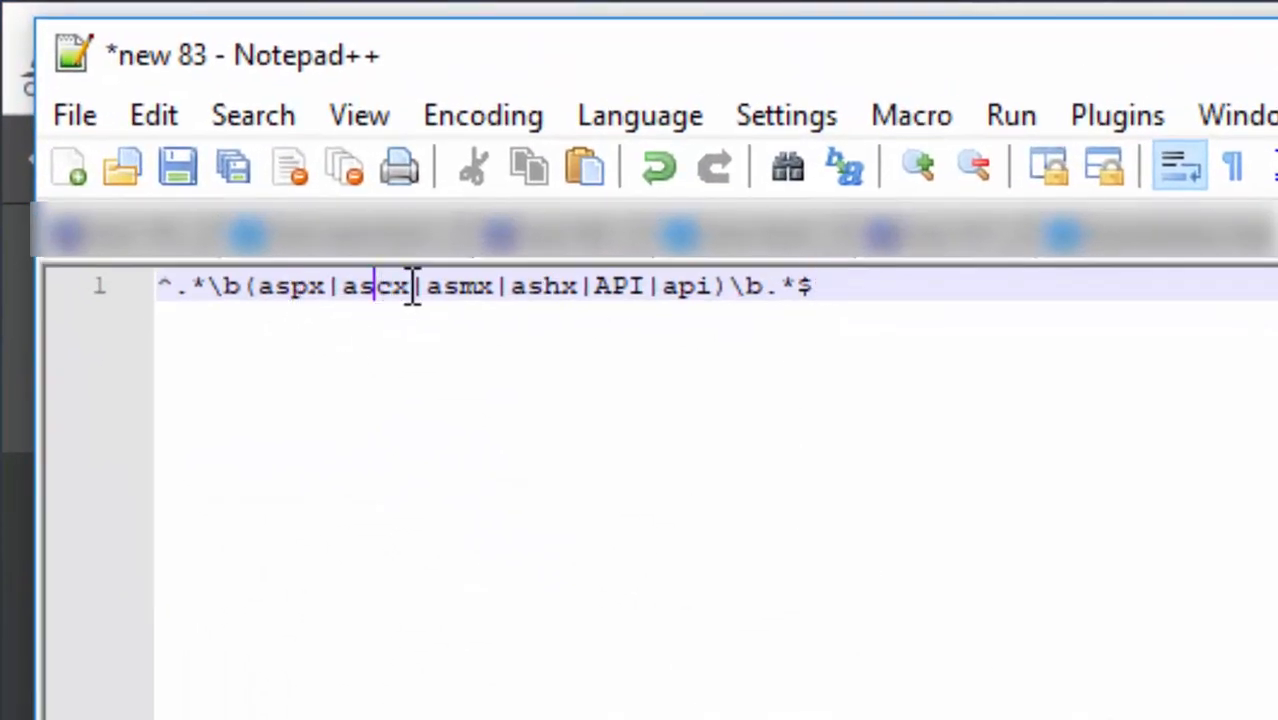
pyautogui.click(459, 288)
pyautogui.click(620, 288)
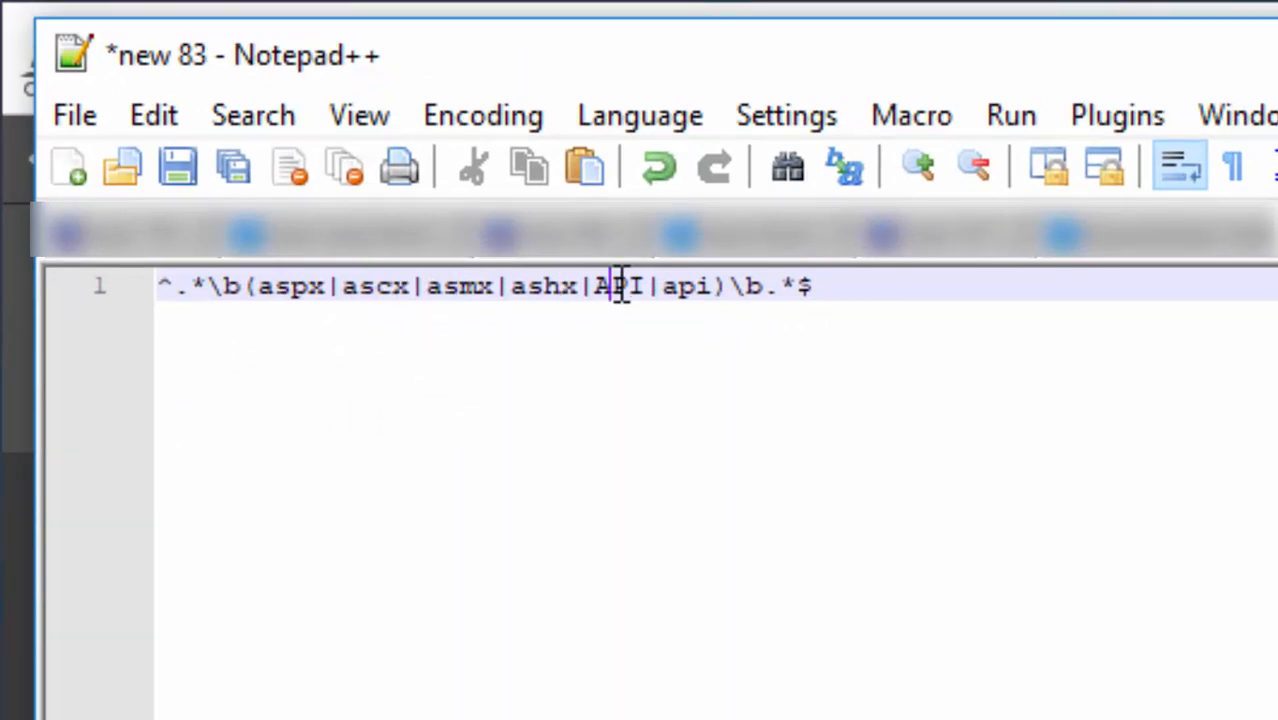
pyautogui.click(686, 288)
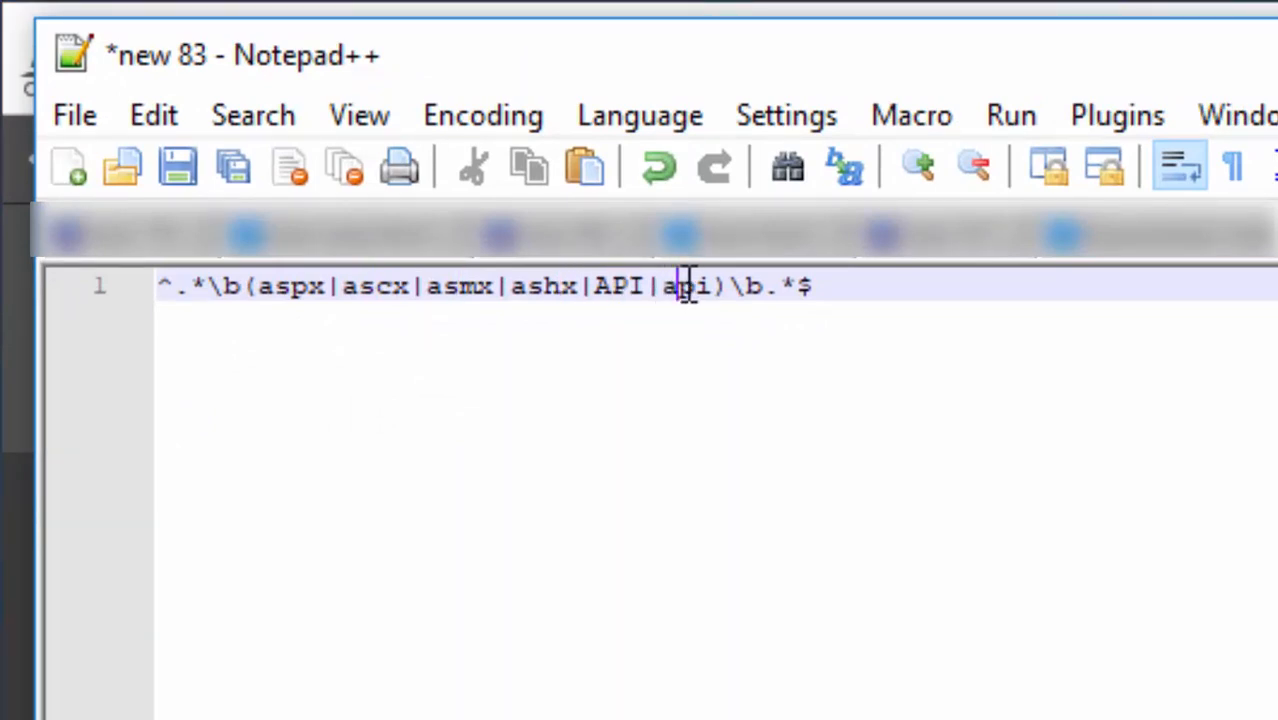
pyautogui.moveTo(884, 297); pyautogui.dragTo(163, 288)
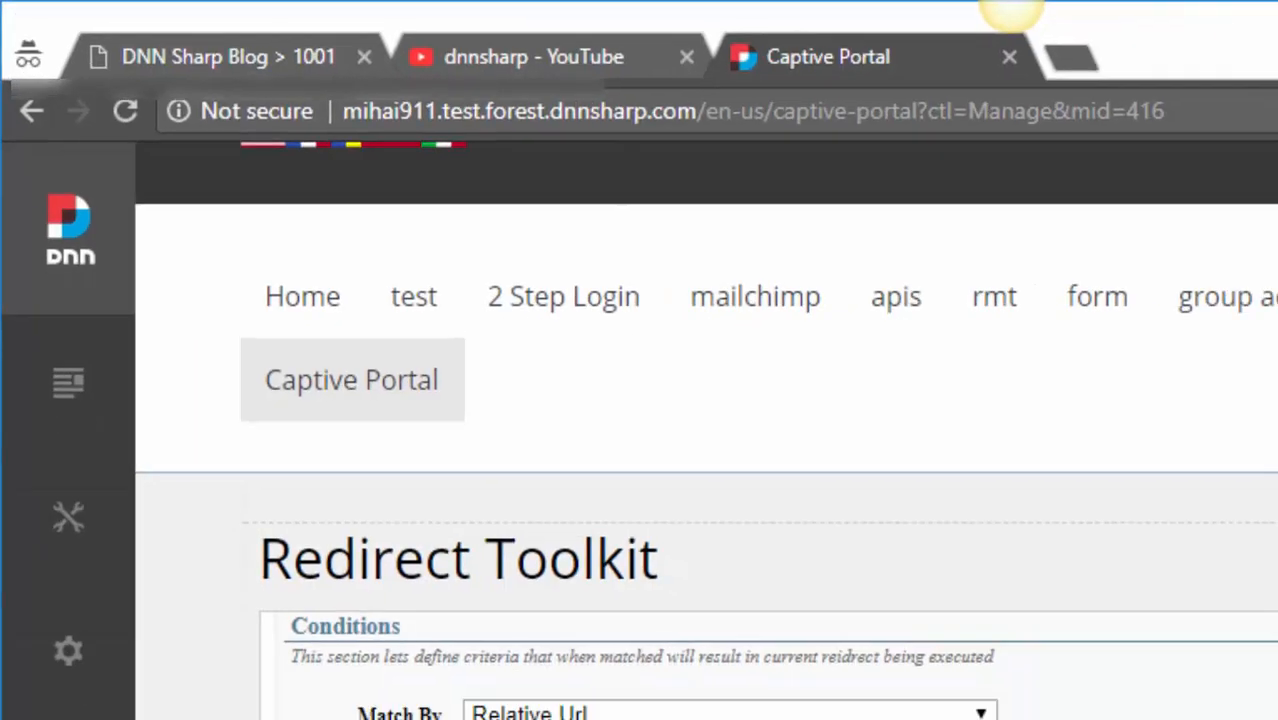
pyautogui.click(318, 501)
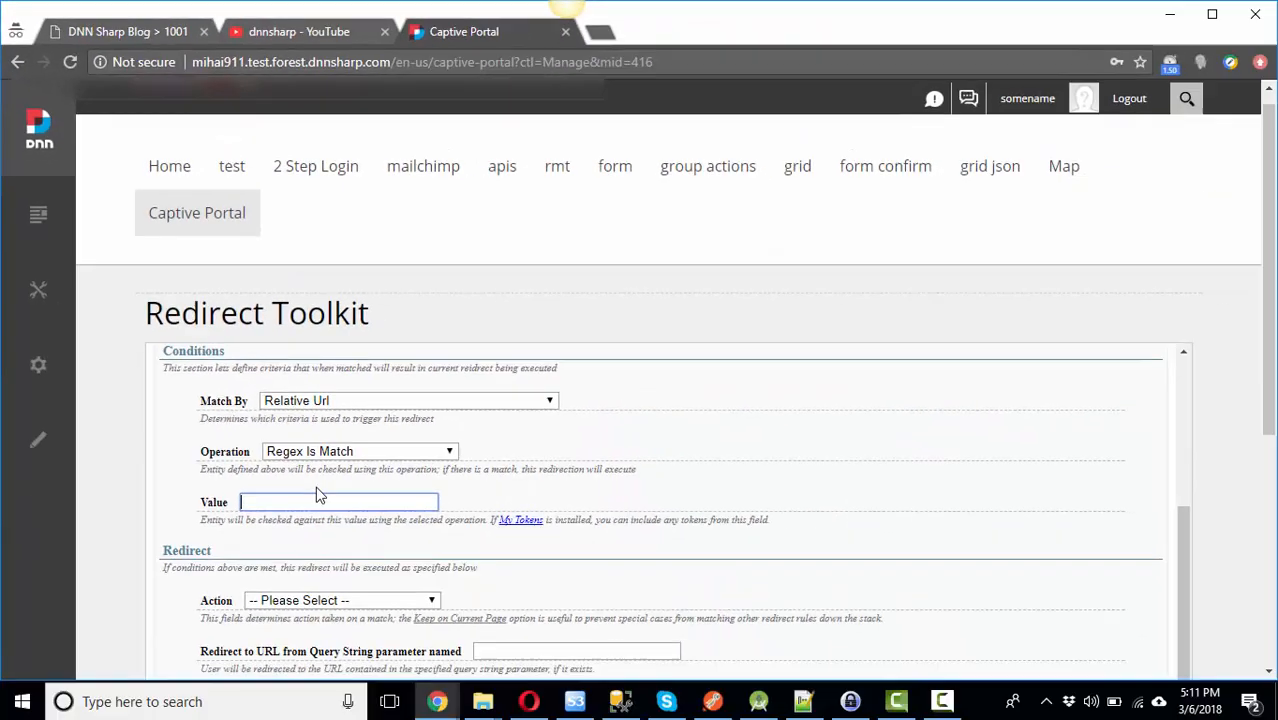
# Step: Paste the regex into the rule's Value and set its action to Keep on Current Page
pyautogui.write('^.*\\b(aspx|ascx|asmx|ashx|API|api)\\/(.*)$')
pyautogui.click(185, 484)
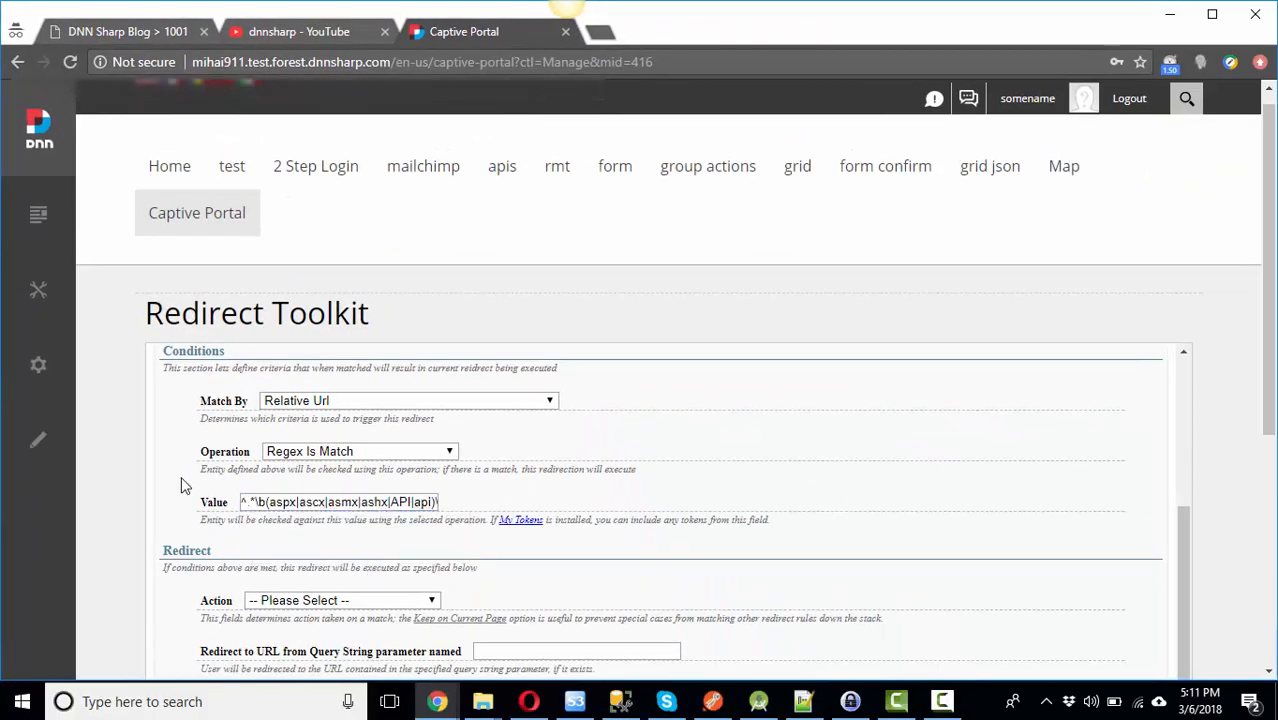
pyautogui.scroll(-1, 181, 485)
pyautogui.click(330, 506)
pyautogui.click(275, 536)
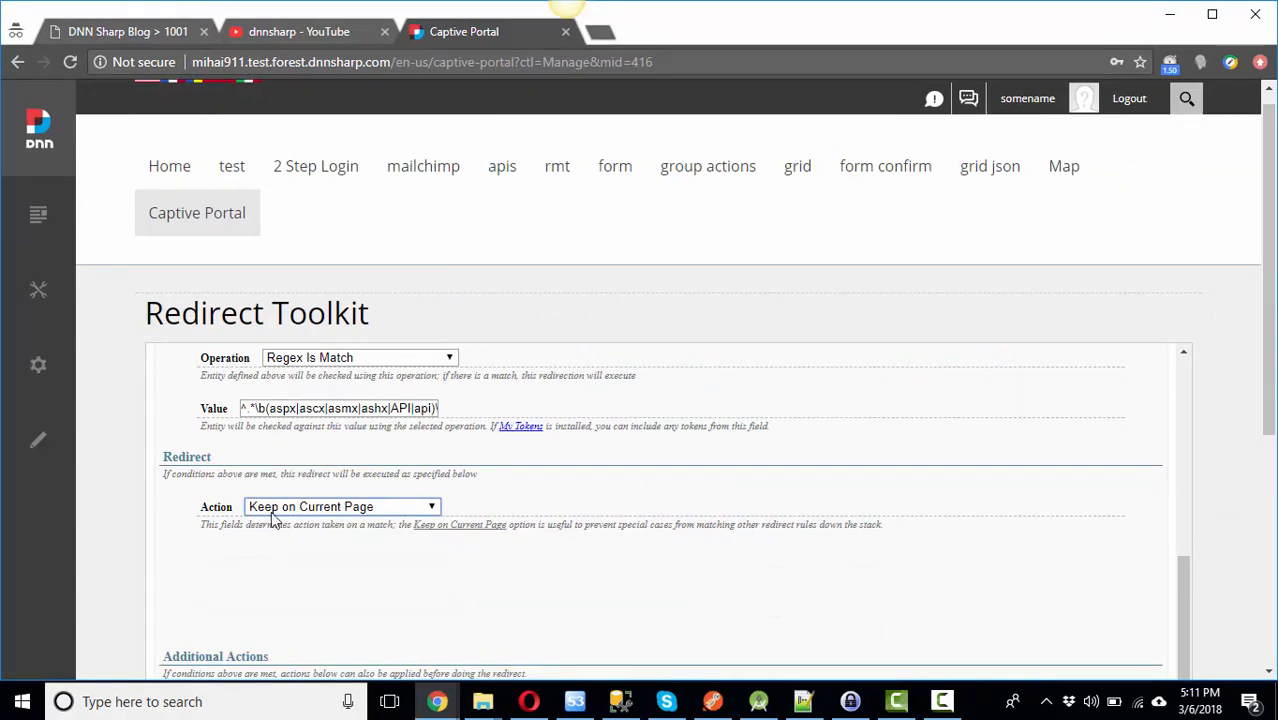
# Step: Save the exclude modules rule and return to the Captive Portal page
pyautogui.scroll(-5, 157, 442)
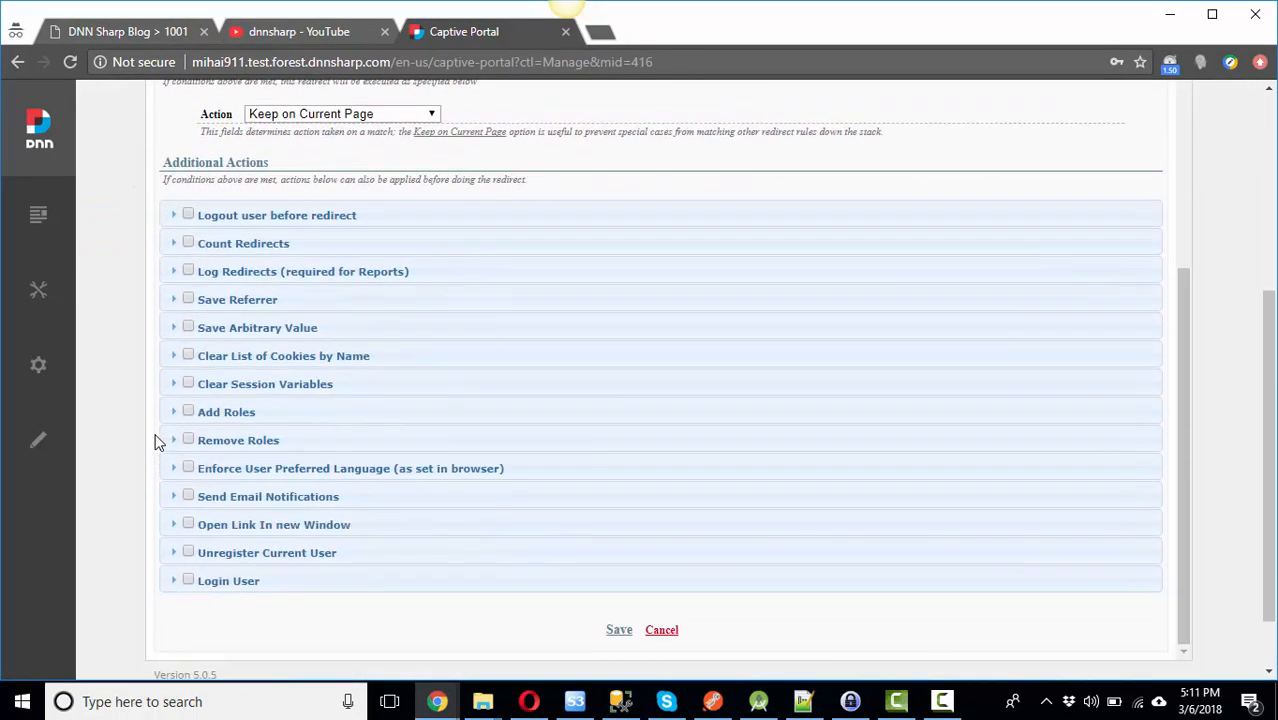
pyautogui.click(616, 555)
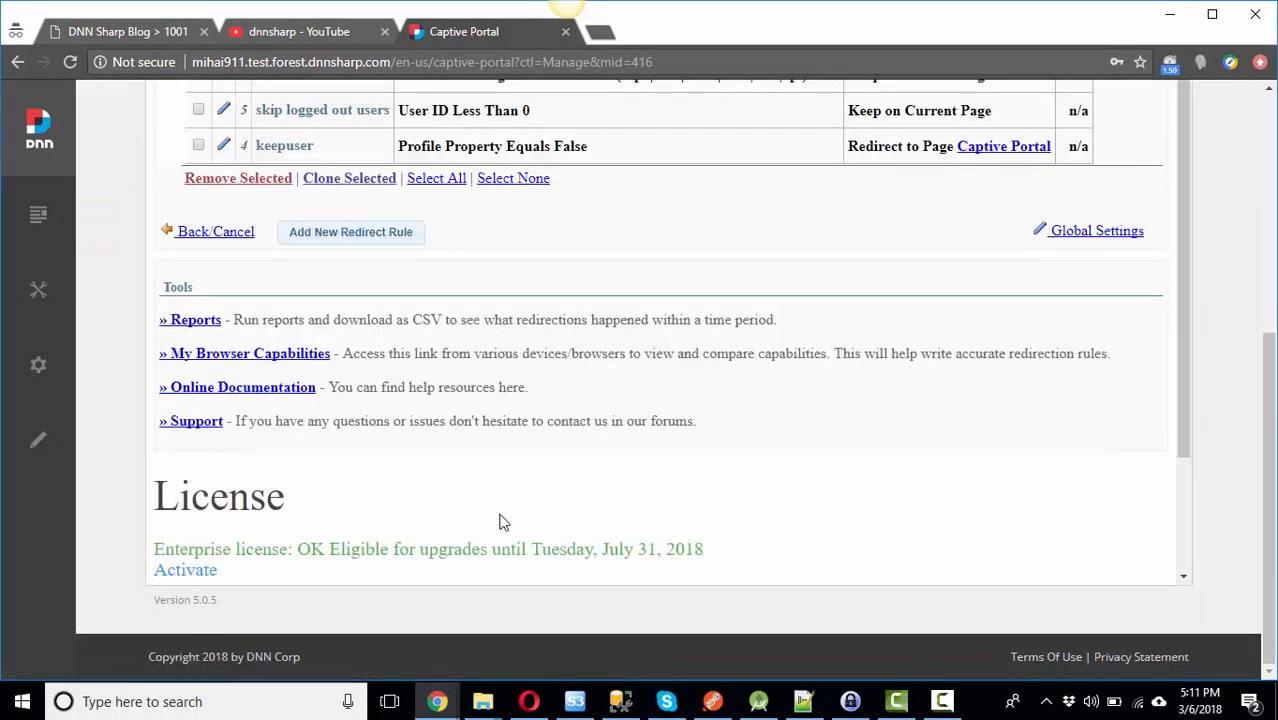
pyautogui.scroll(3, 503, 522)
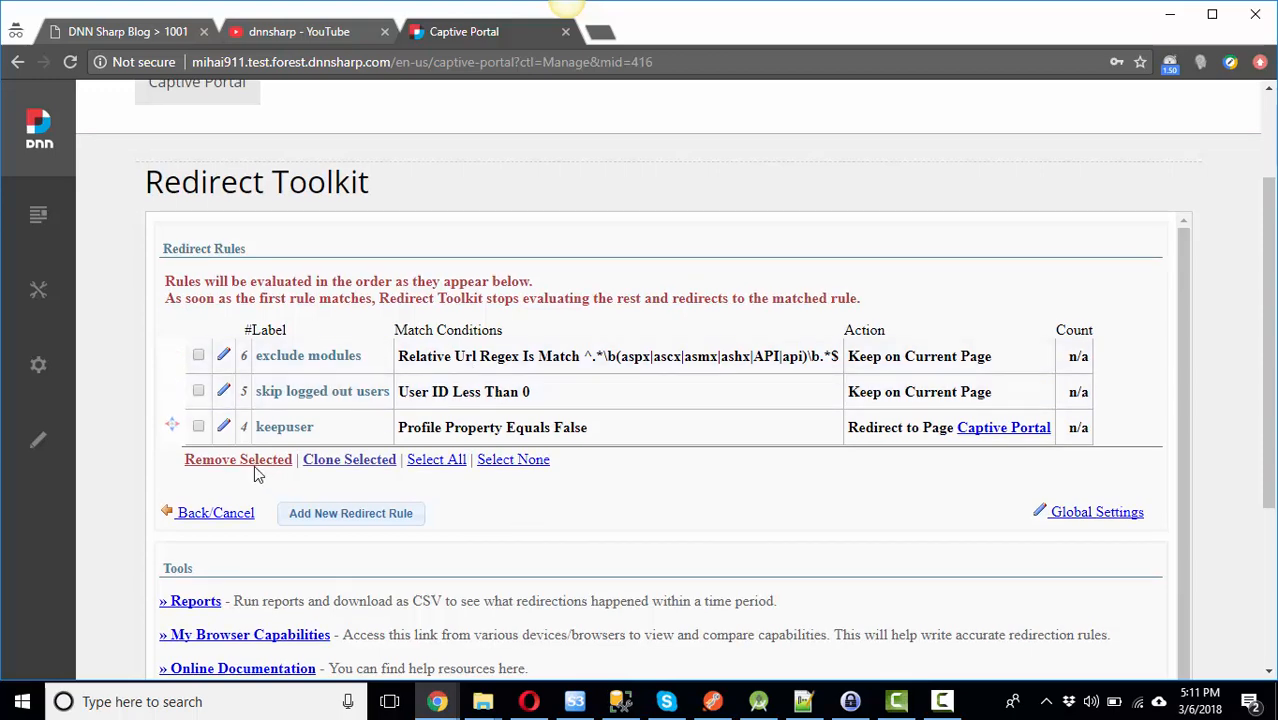
pyautogui.click(216, 513)
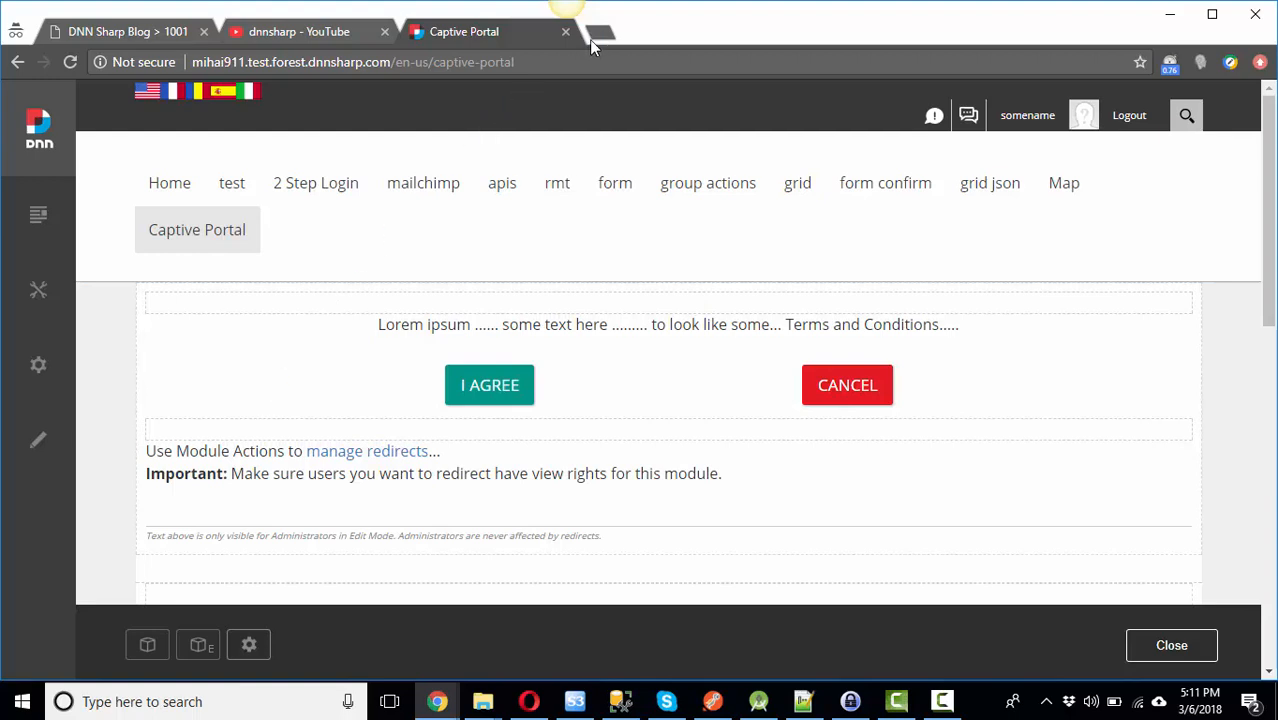
# Step: Log out of the admin account and sign in with the test user's username and password
pyautogui.click(1136, 125)
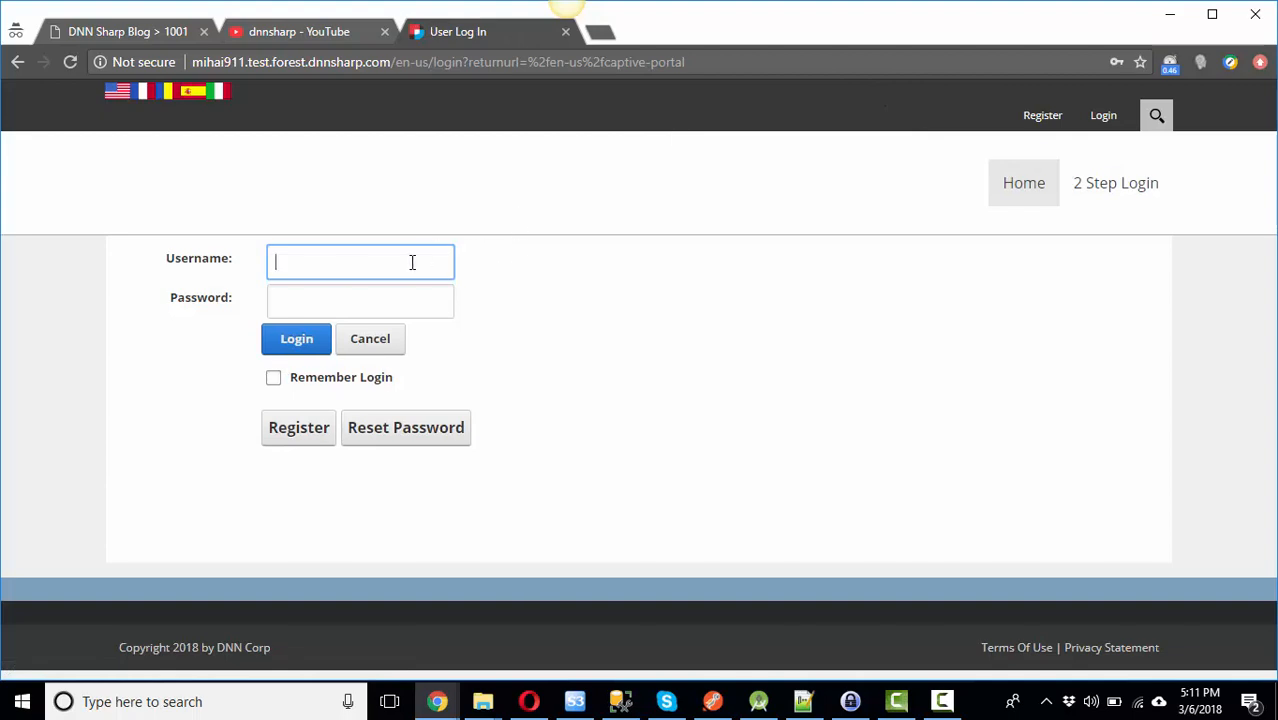
pyautogui.write('testuser2')
pyautogui.press('Tab')
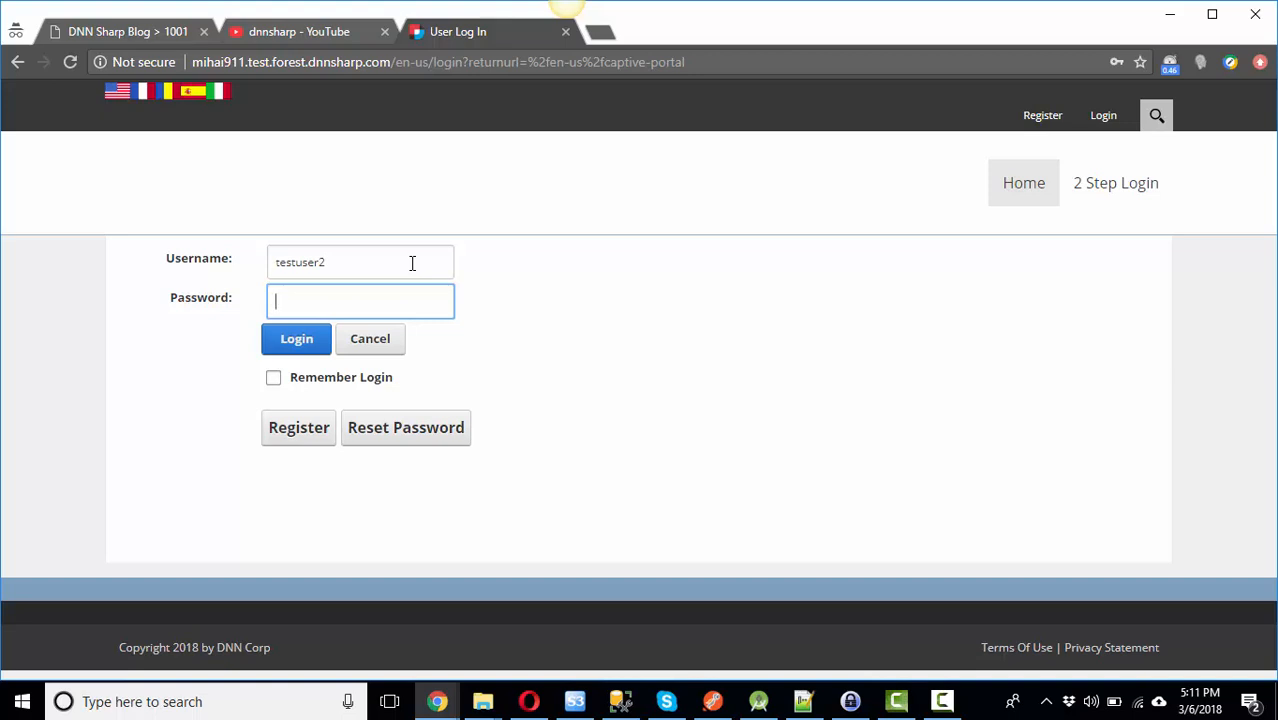
pyautogui.write('12345678')
pyautogui.click(314, 341)
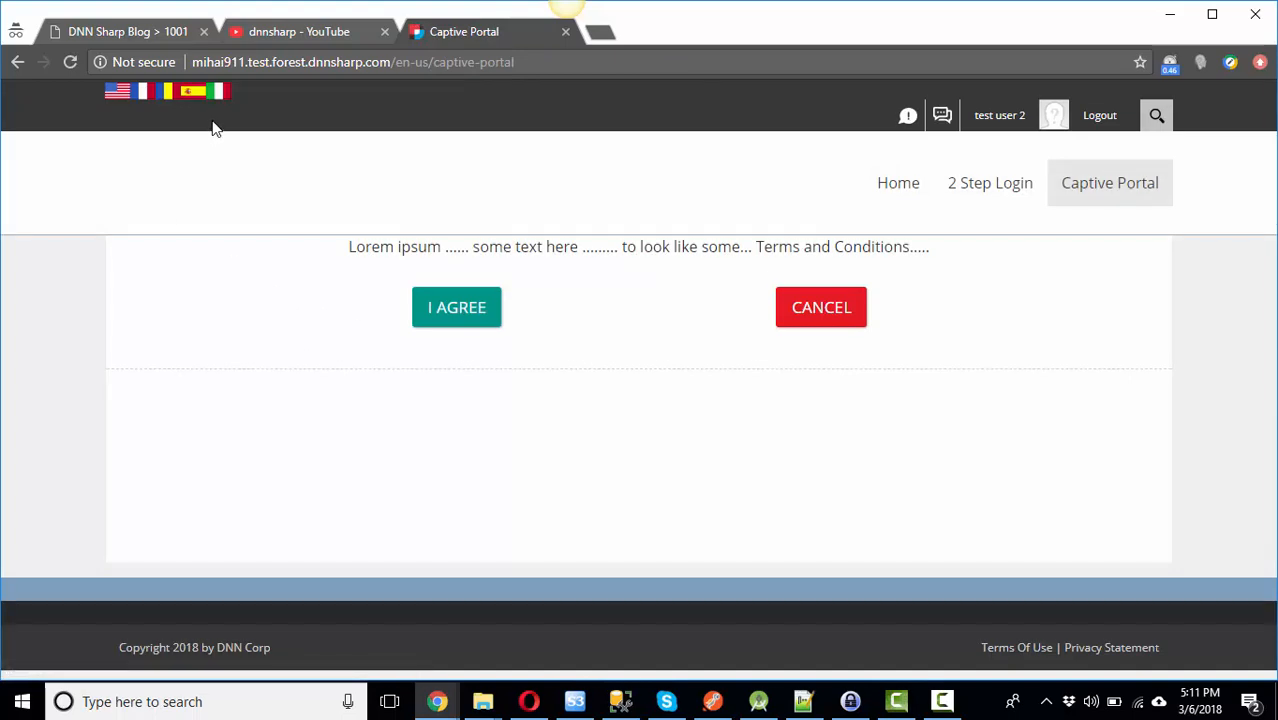
# Step: Confirm Cancel and the Home menu keep the test user on the portal, then choose I Agree
pyautogui.click(833, 314)
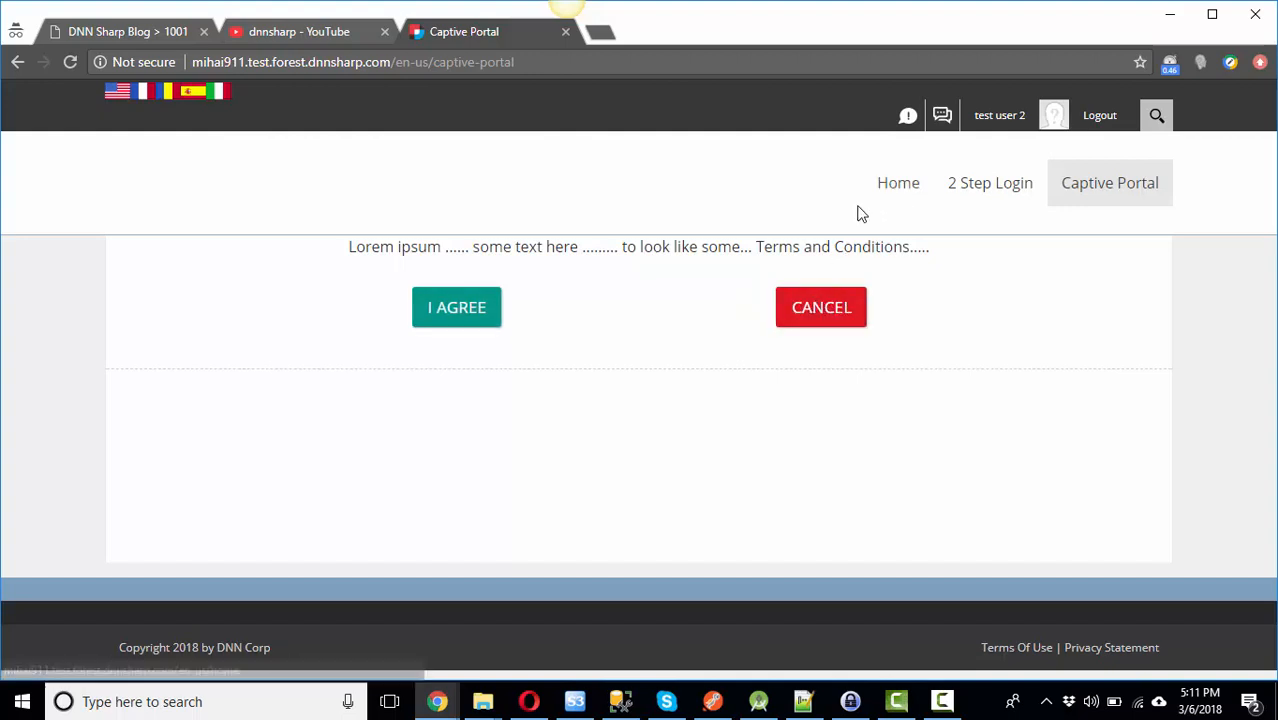
pyautogui.click(893, 193)
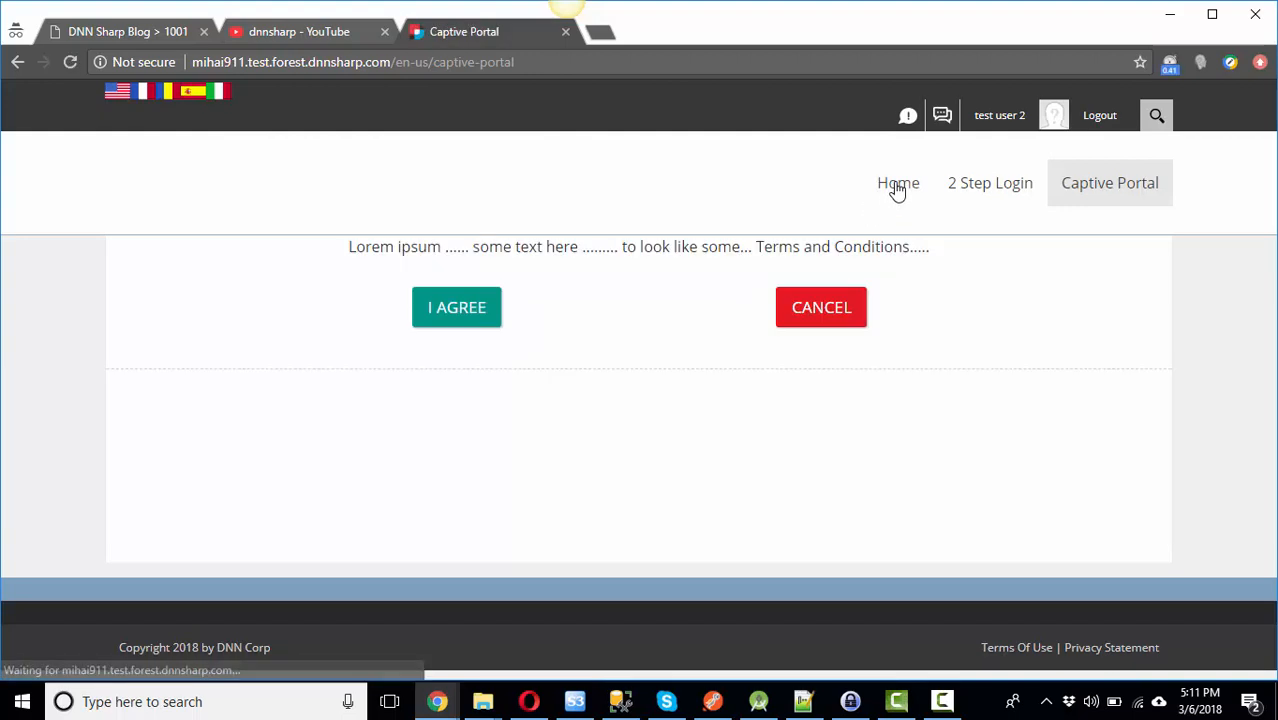
pyautogui.click(908, 187)
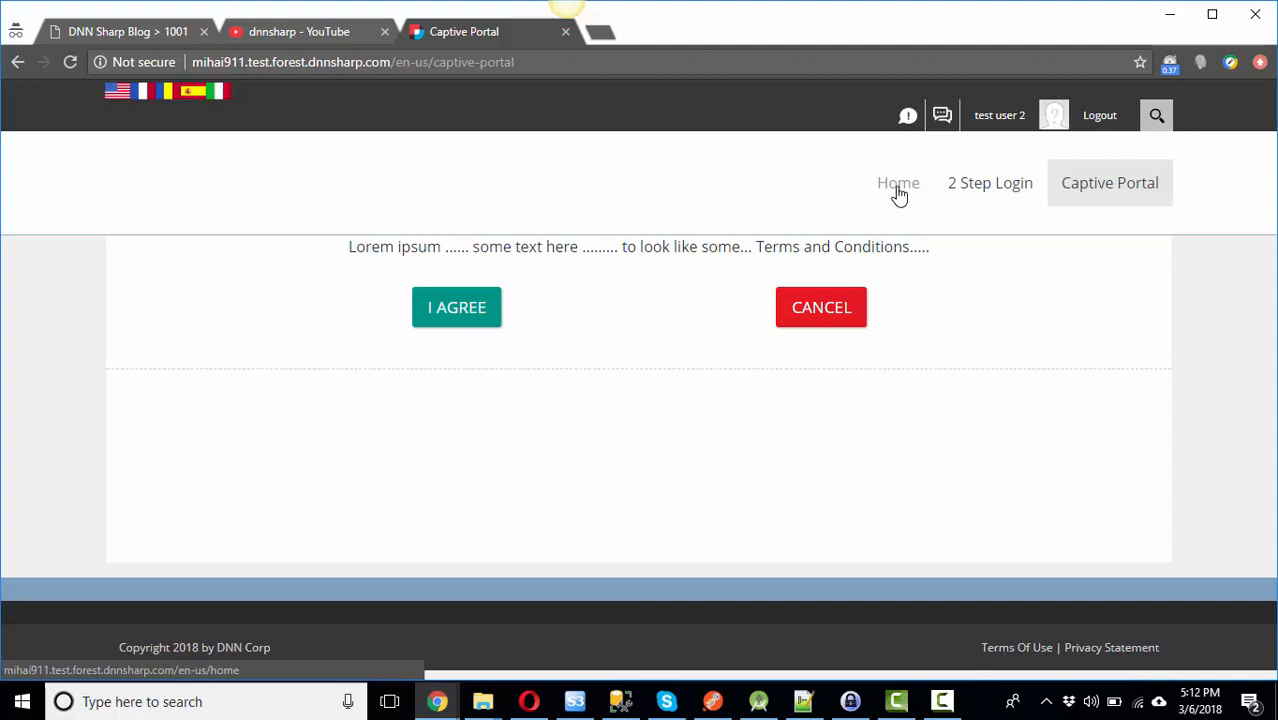
pyautogui.click(460, 314)
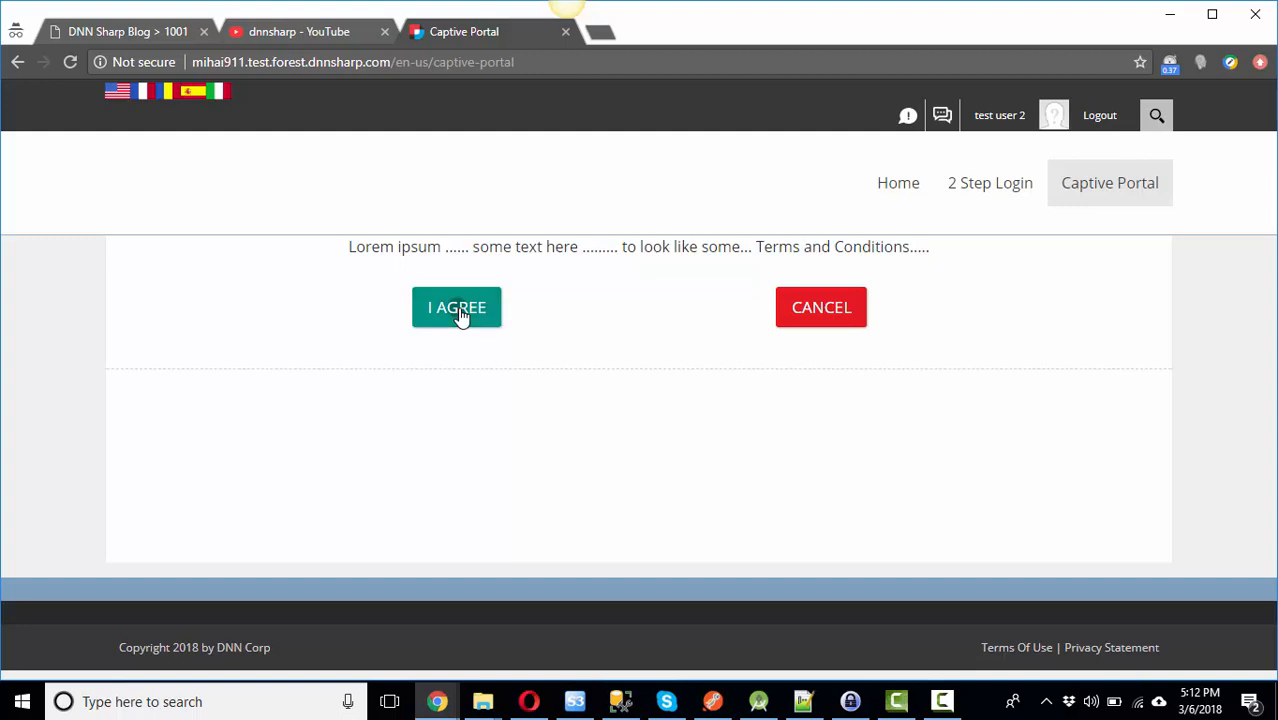